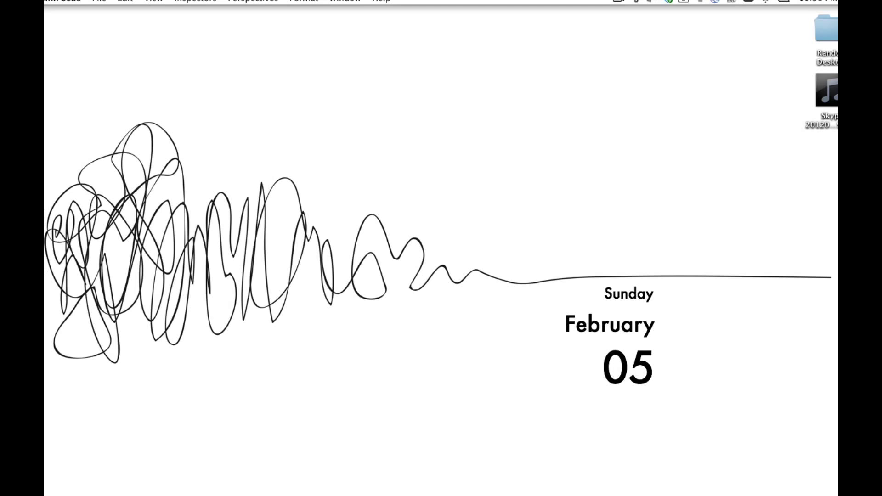
Enter the task 'Open all of my crap for the screencast' in Quick Entry.
key(ctrl+alt+space)
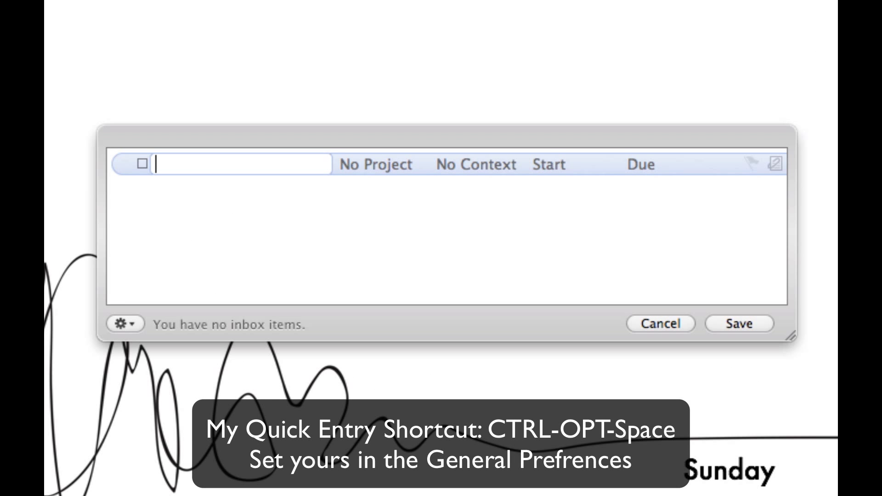
text(Open all of)
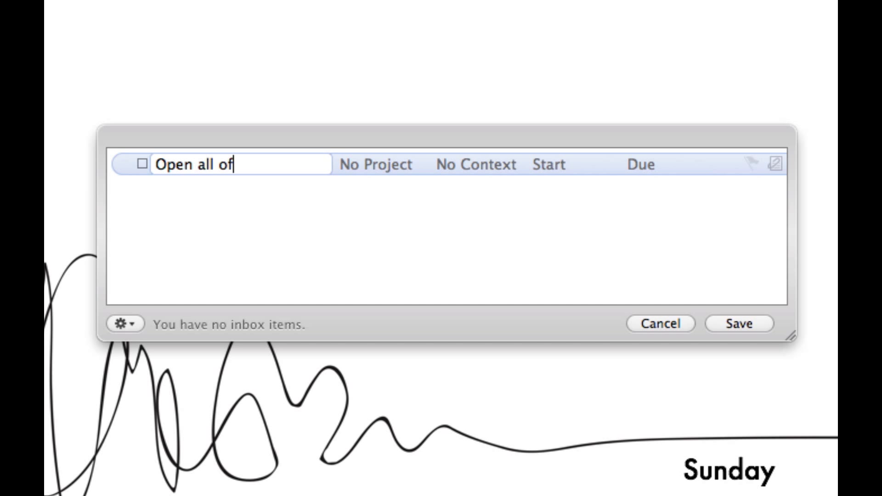
text( my crap for )
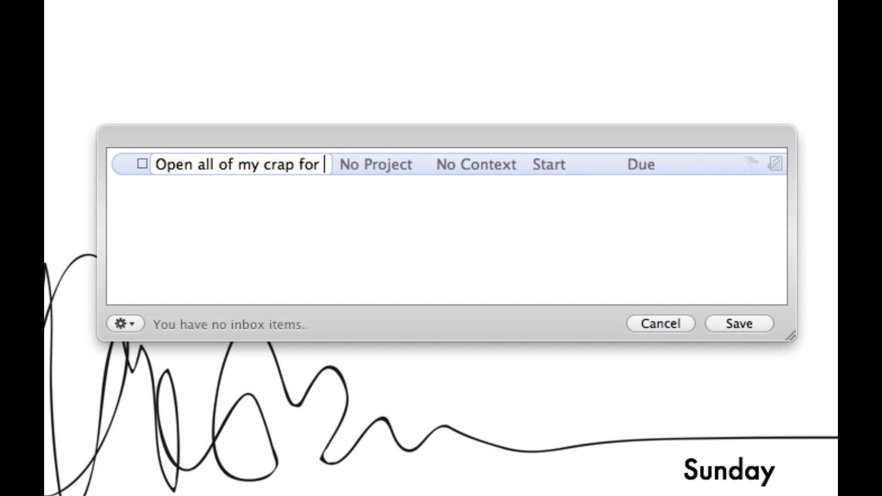
text(the screencast)
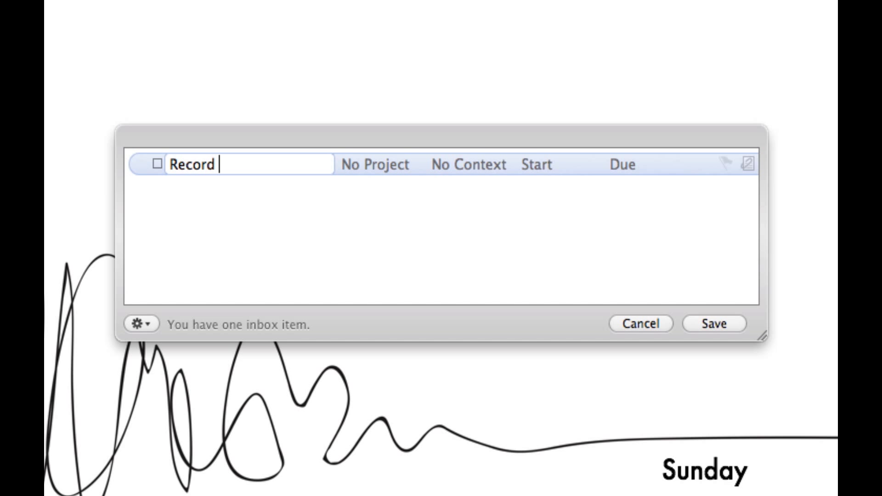
Add 'Record video for screencast' in new project OmniFocus Screencast, context Home, due today.
text(video for screencast)
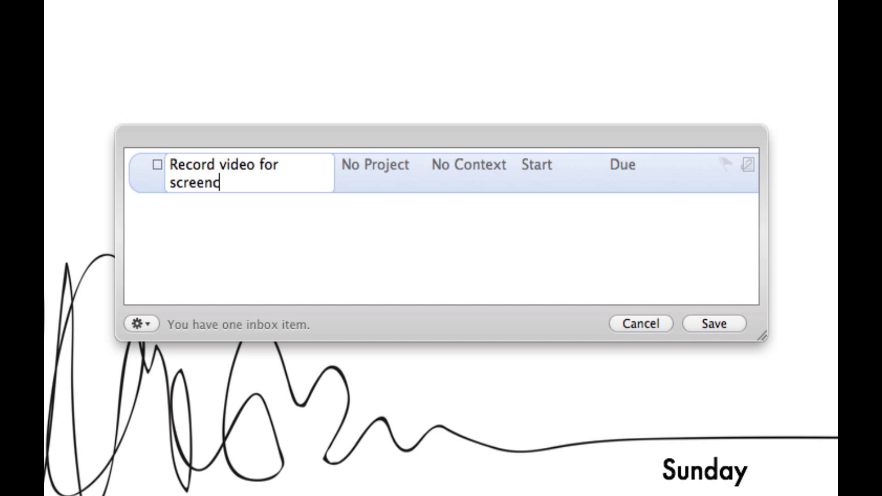
click(373, 173)
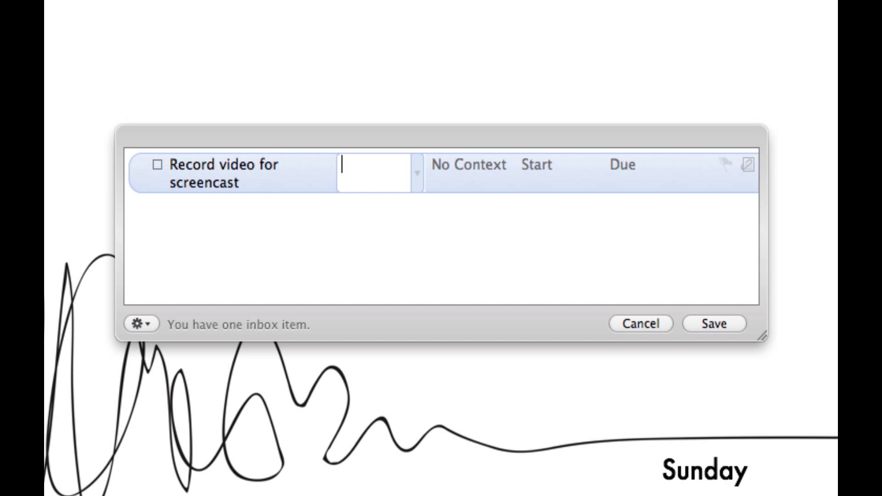
text(Omnifocu)
key(BackSpace)
key(BackSpace)
key(BackSpace)
key(BackSpace)
key(BackSpace)
key(BackSpace)
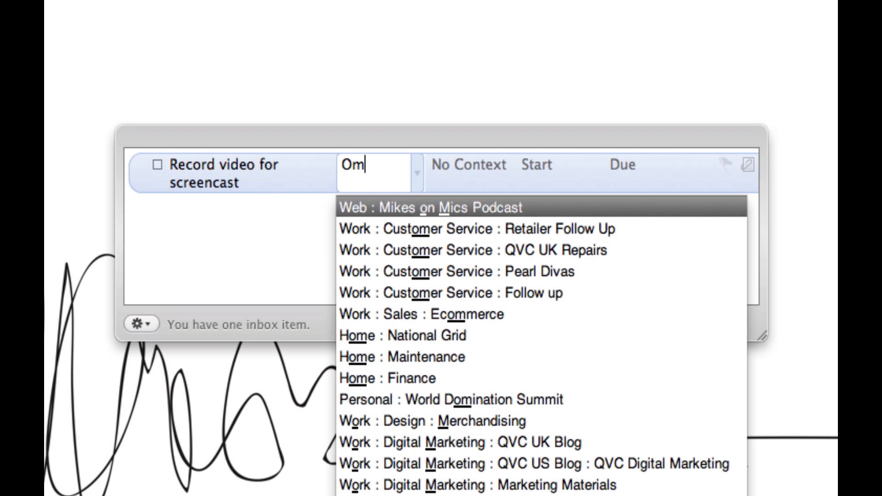
text(niFocus Screencast)
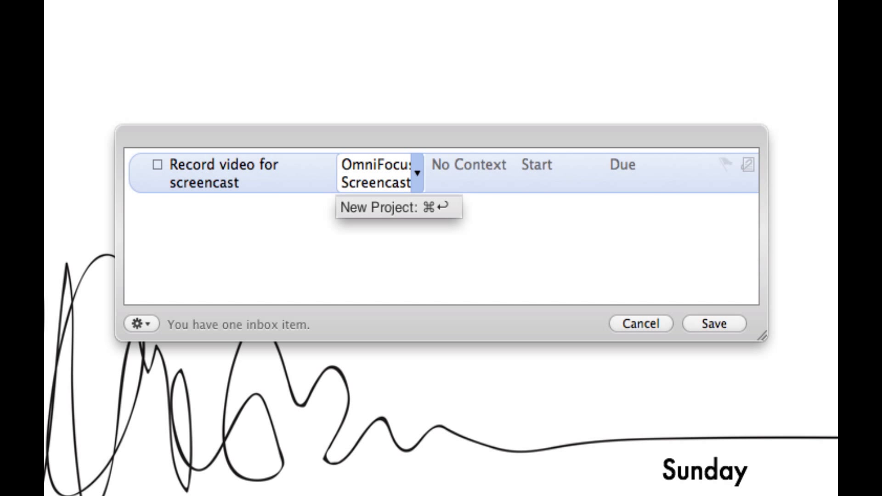
key(super+Return)
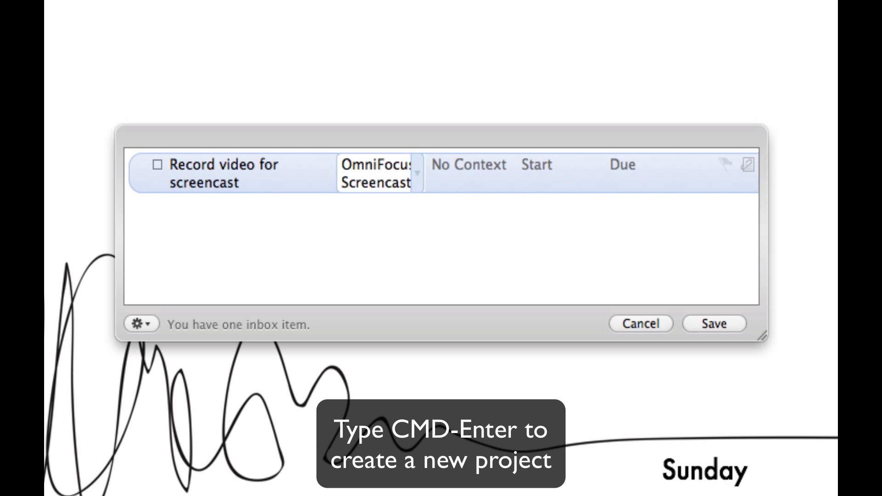
key(Tab)
text(Home)
key(Tab)
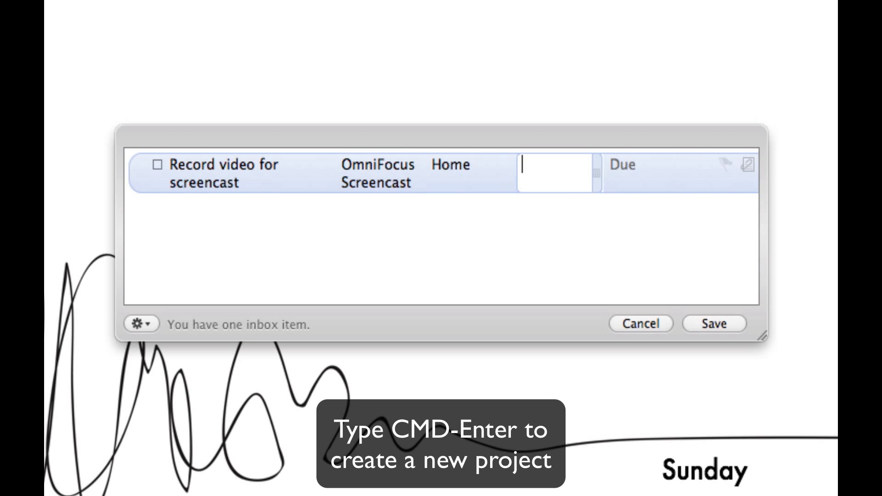
key(Tab)
text(to)
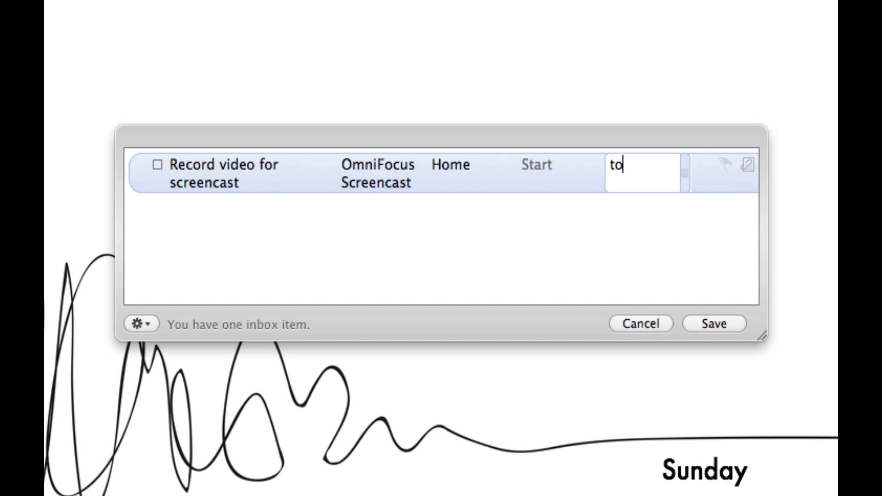
text(day)
key(Return)
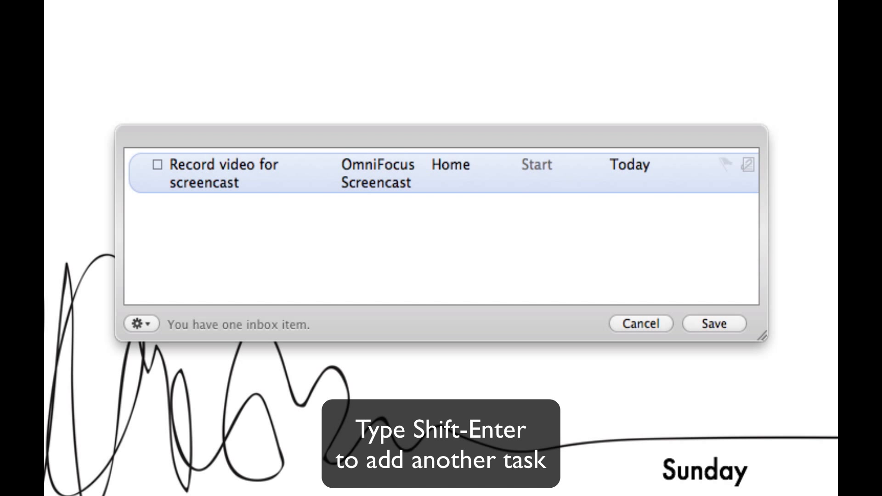
Add 'Record audio for screencast' to OmniFocus Screencast, context Home, due tomorrow.
key(shift+Return)
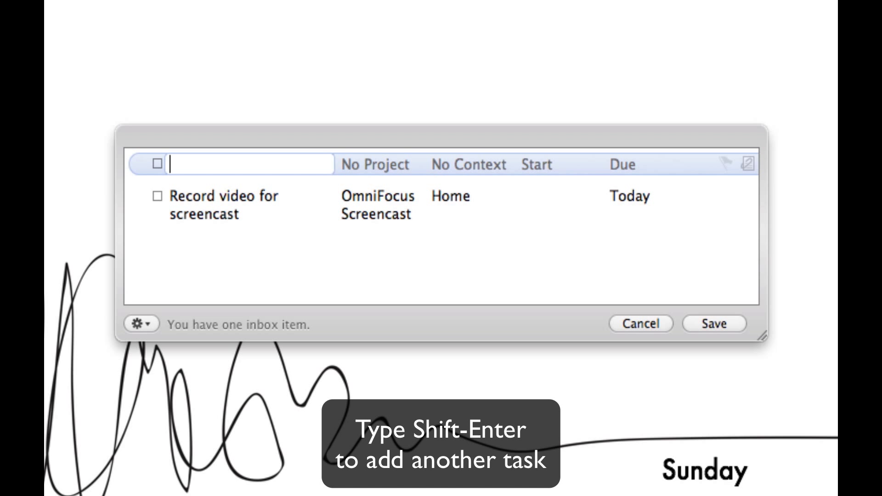
text(Record )
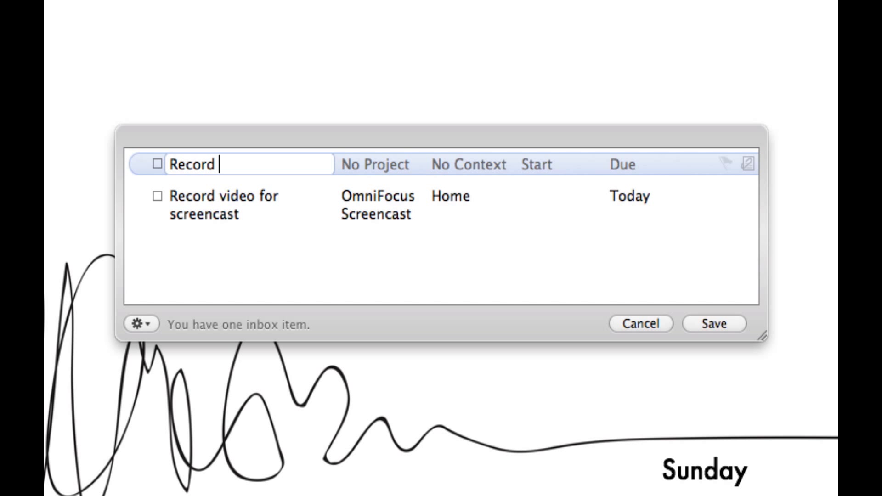
text(audio for scre)
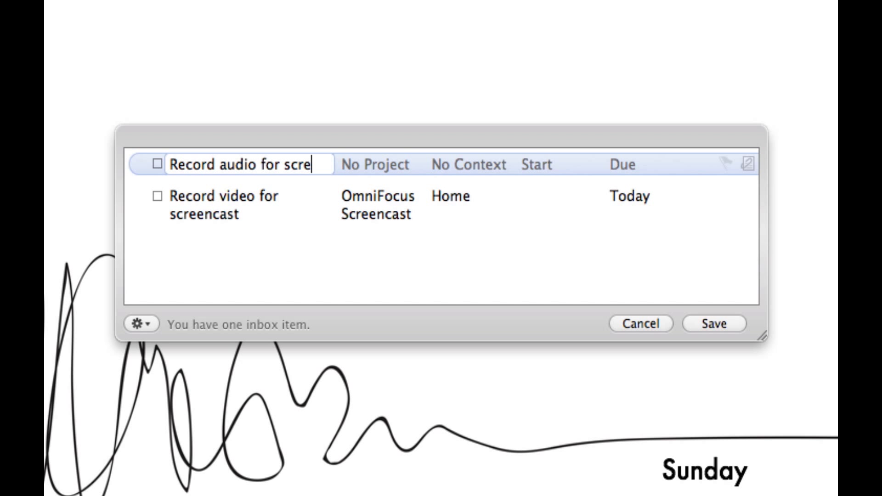
text(encast)
key(Tab)
text(om)
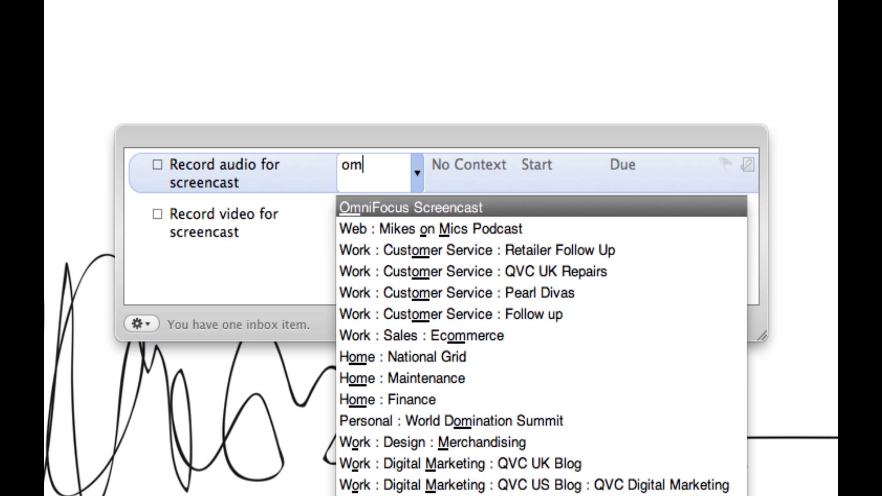
key(Tab)
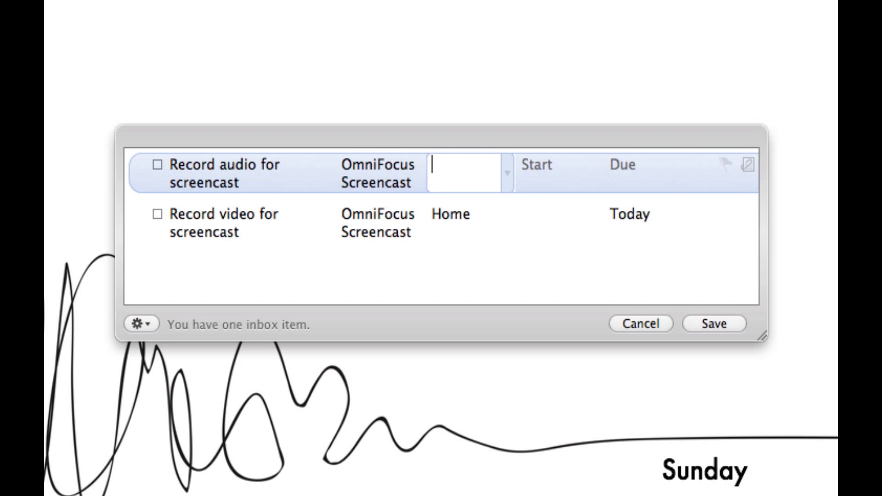
text(Hom)
key(Tab)
key(Tab)
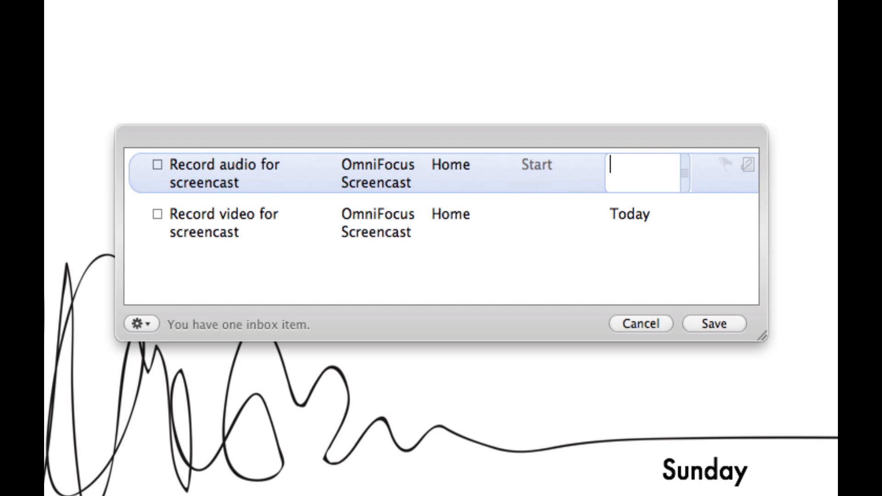
text(tomorrow)
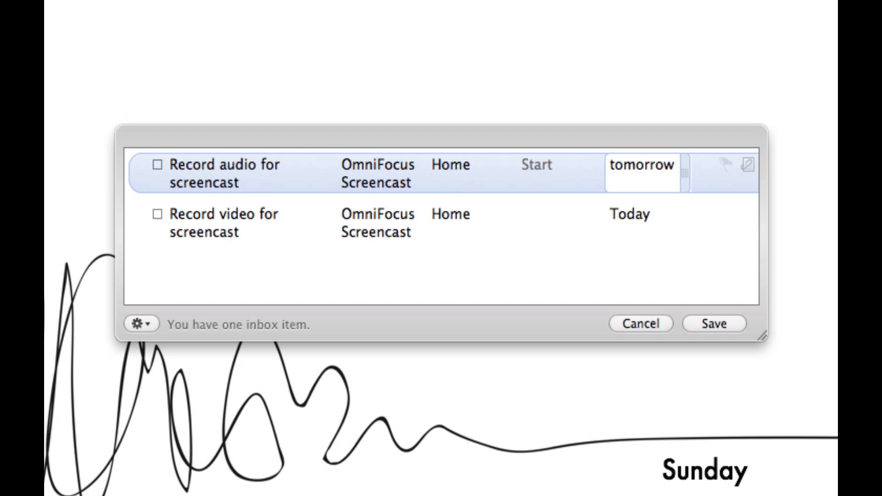
key(Return)
key(Return)
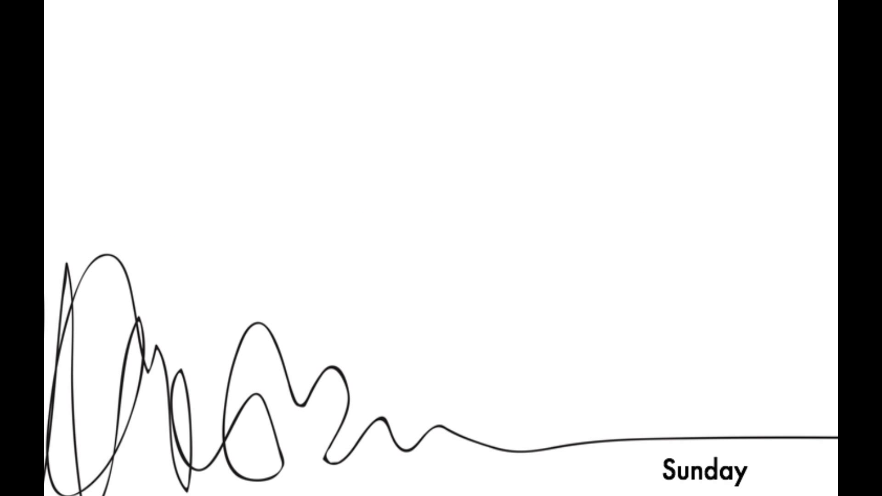
Open OmniFocus and file the inbox task under OmniFocus Screencast, context Home, due today.
key(super+space)
text(o)
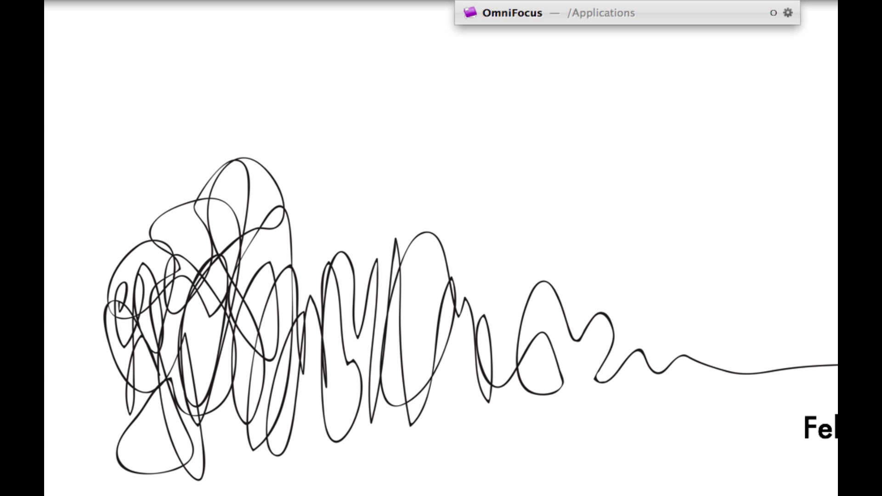
key(Return)
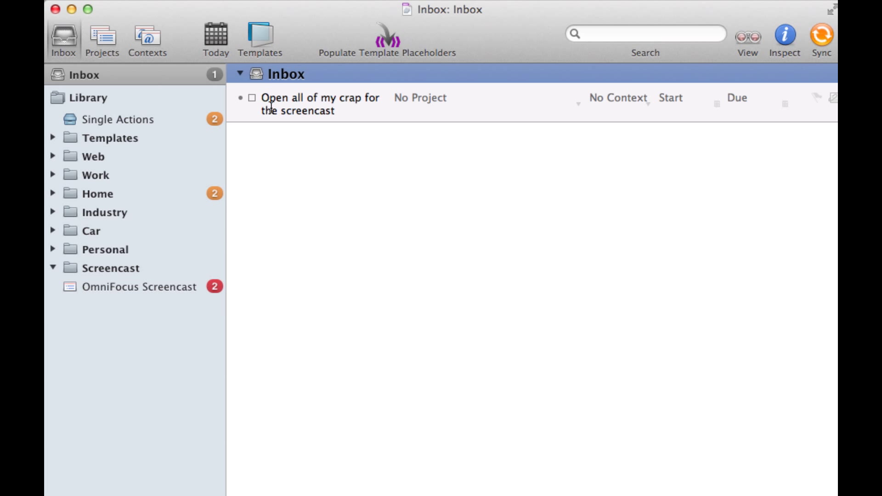
click(526, 111)
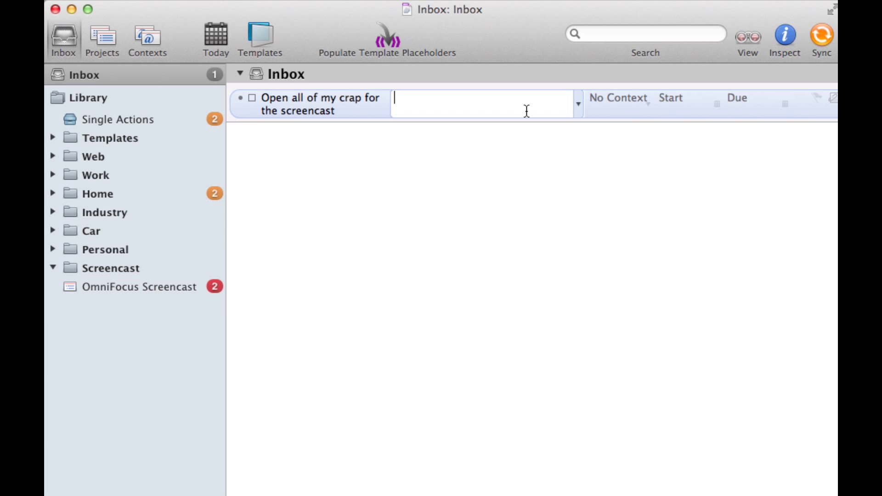
text(Om)
key(Escape)
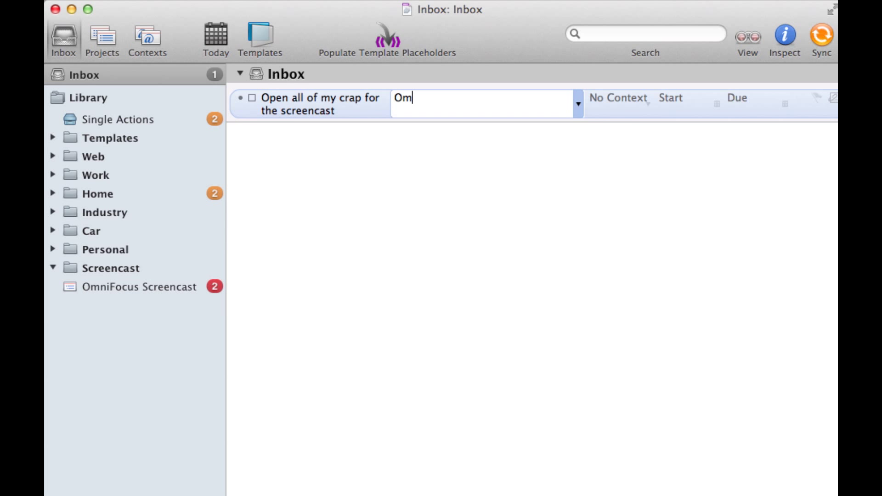
key(Tab)
text(home)
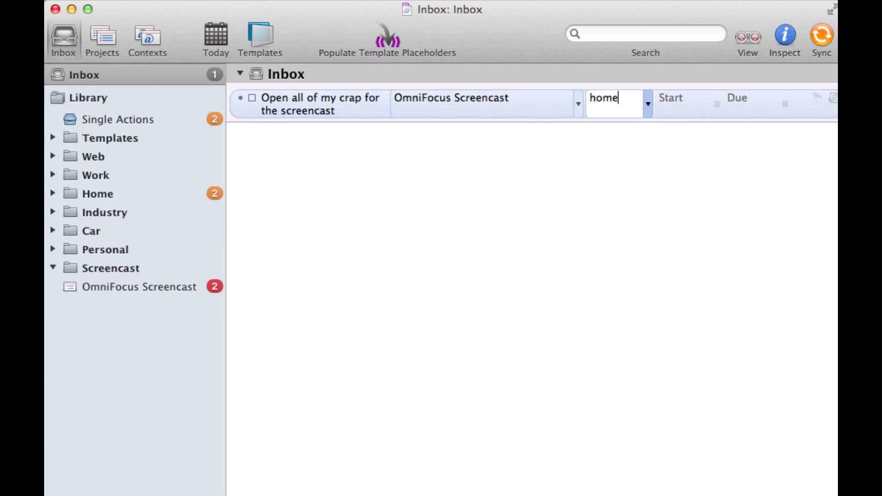
key(Tab)
key(Tab)
text(today)
key(Return)
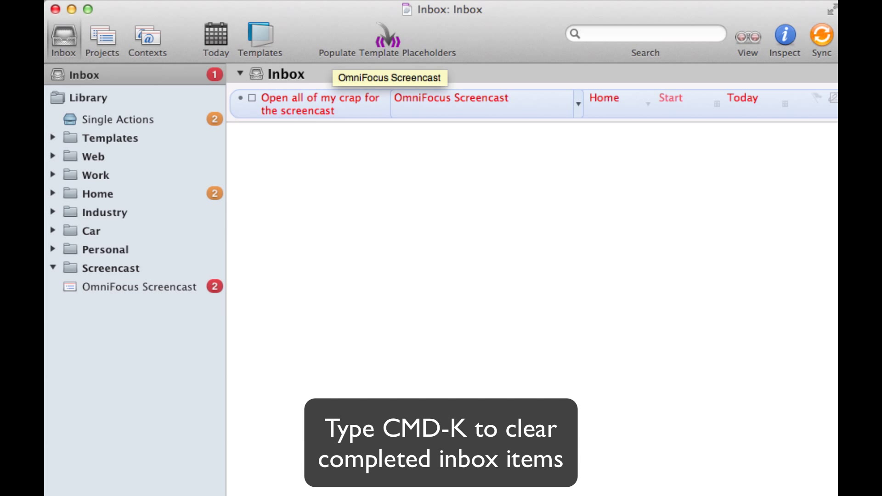
Clean up the inbox, view the OmniFocus Screencast project, and return to the desktop.
key(super+k)
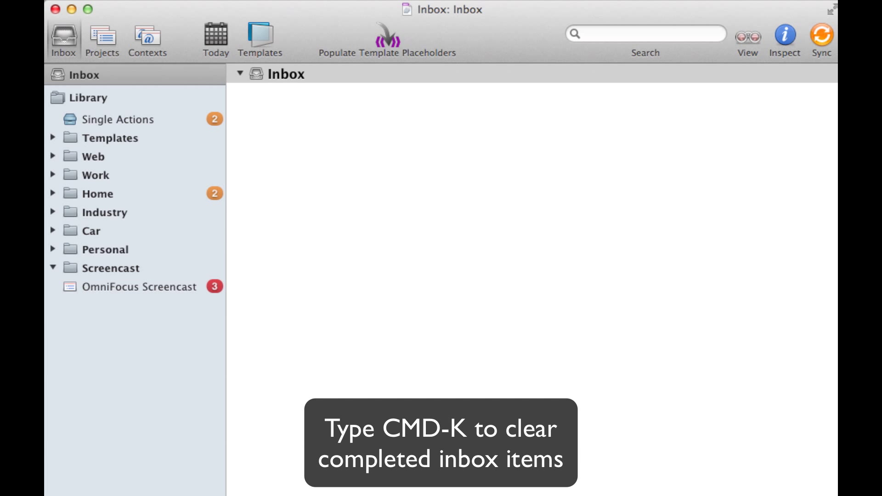
click(130, 289)
key(ctrl+Left)
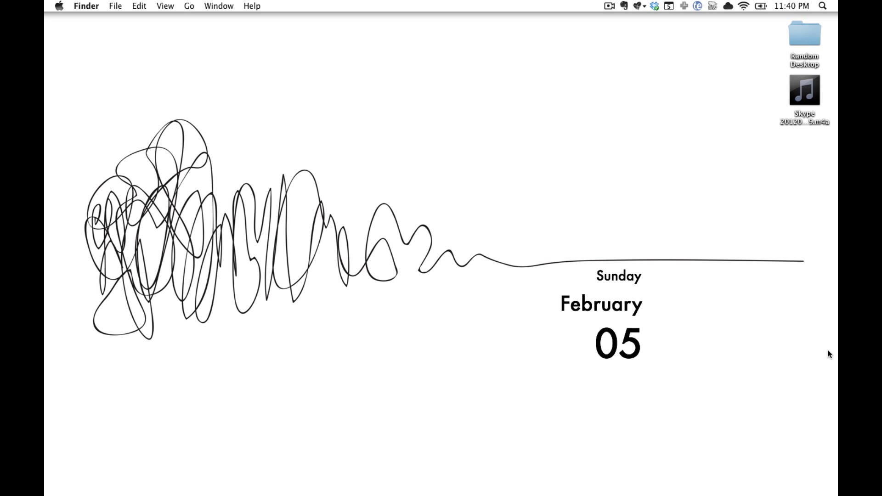
key(ctrl+Up)
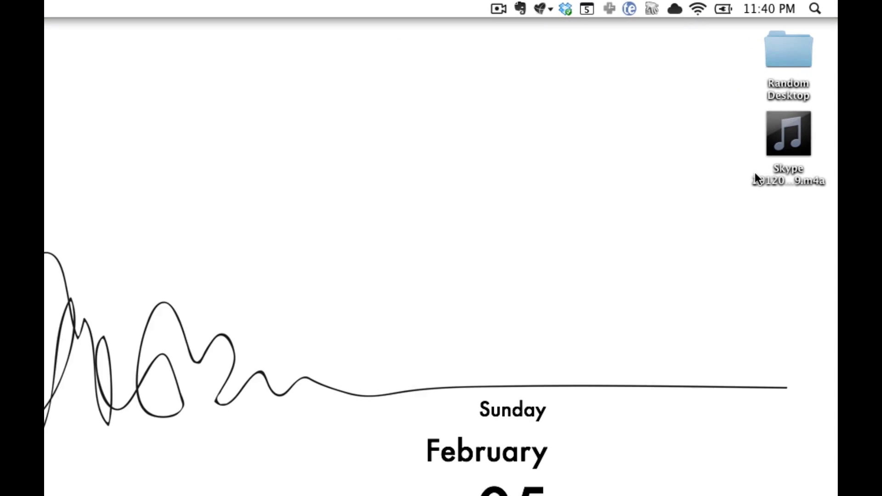
Clip Byword's Text paragraph into a task 'Create tasks from all of my crap in OmniFocus'.
key(ctrl+Right)
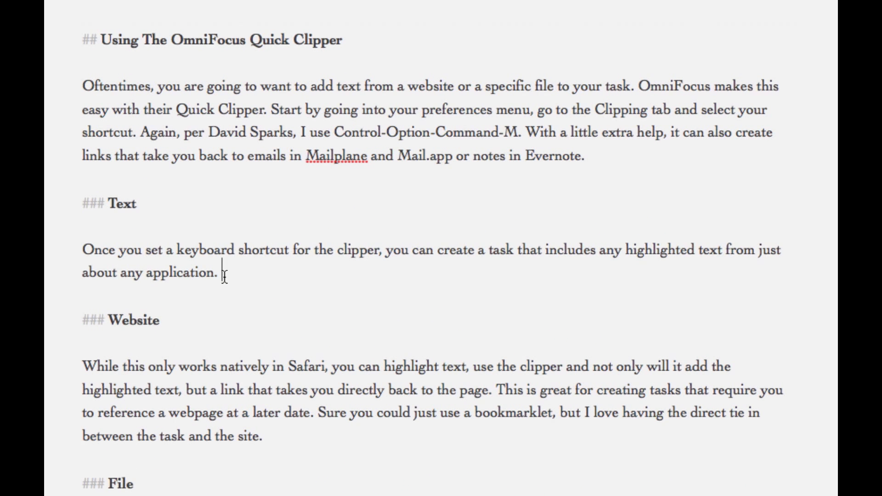
drag(223, 277, 79, 248)
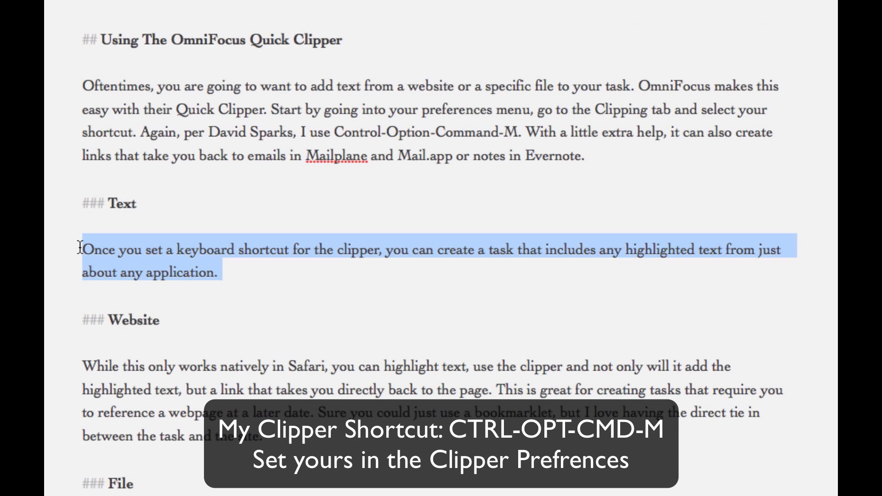
key(ctrl+alt+super+m)
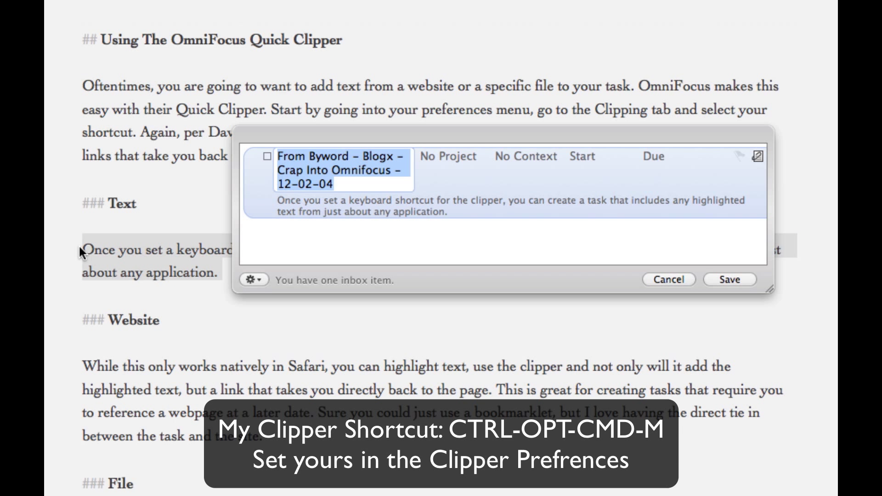
text(Create tasks)
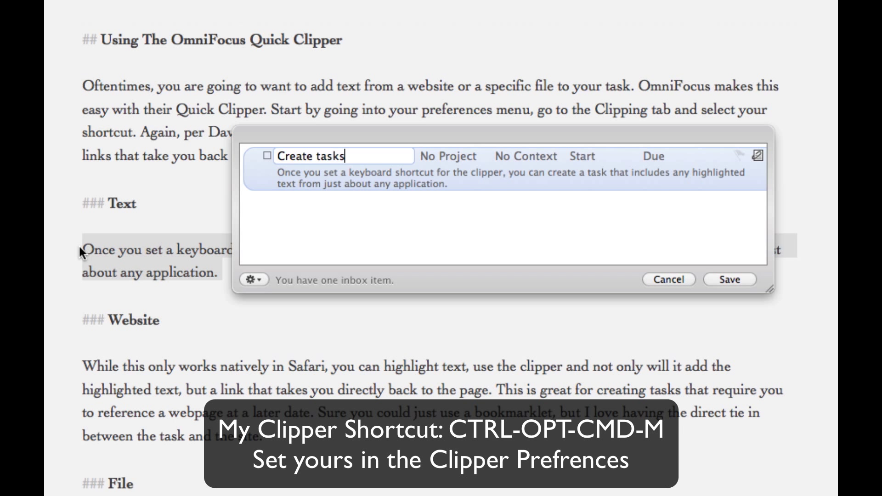
text( from all of my )
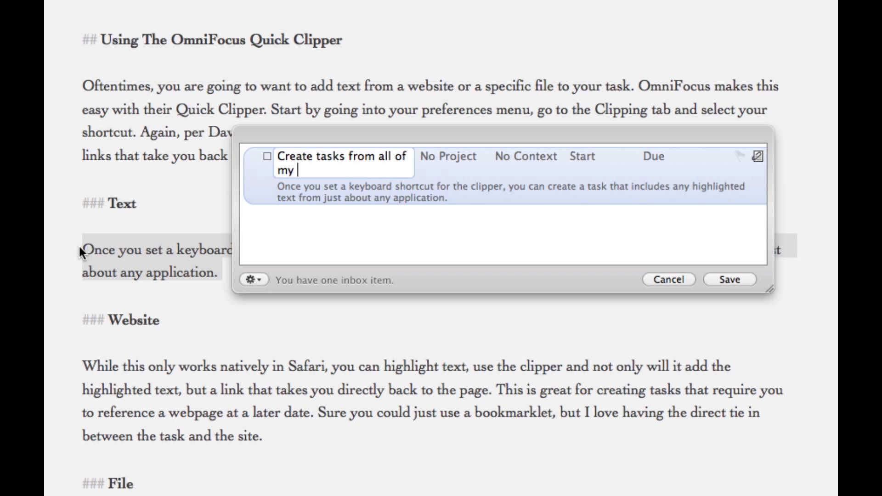
text(crap in Omni)
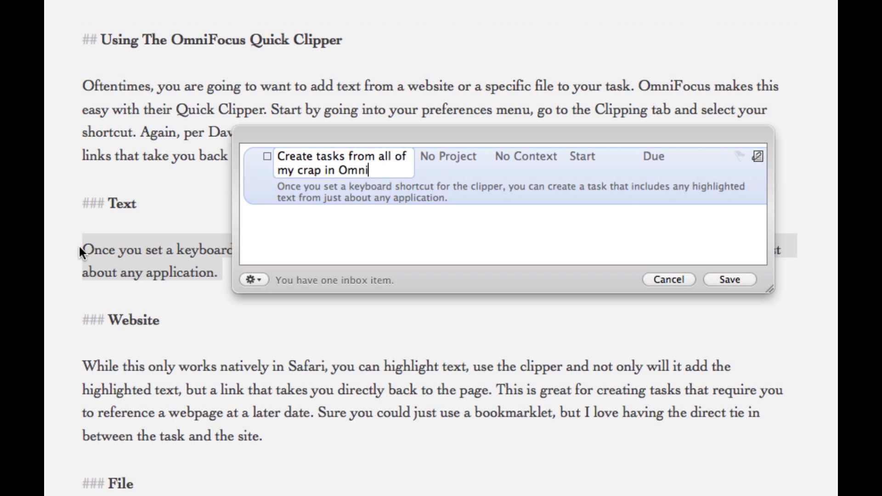
text(Focus)
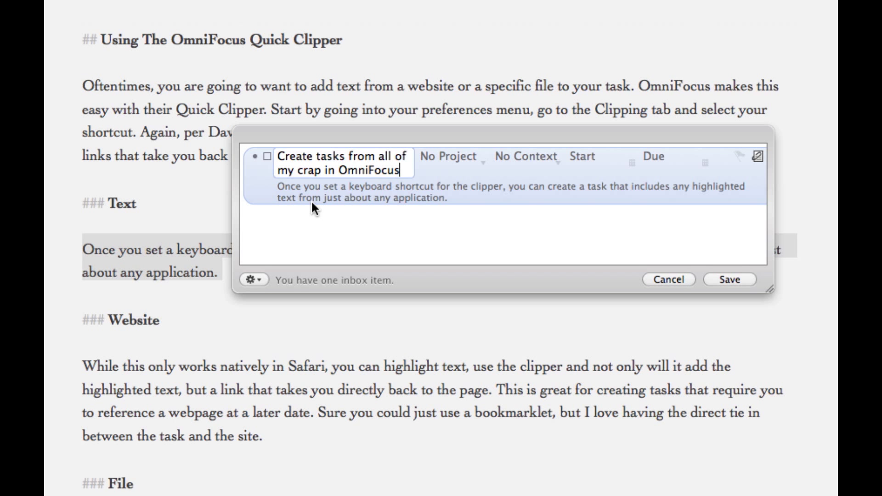
click(744, 281)
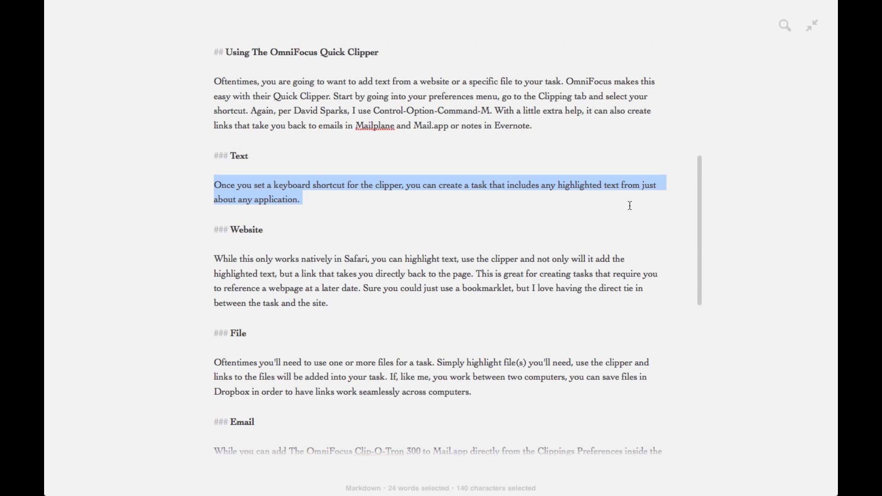
Clip Safari's OmniFocus Screencasts heading into a task 'Continually share how awesome these screencasts are!'.
key(ctrl+Left)
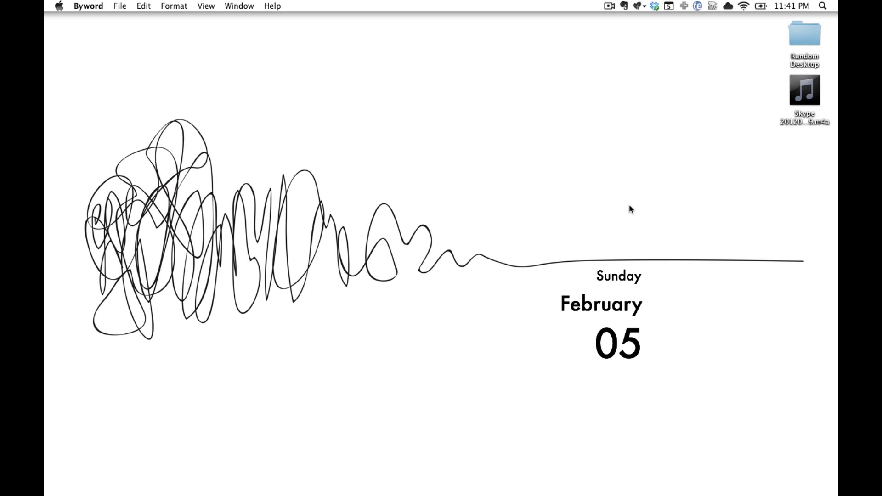
key(ctrl+Right)
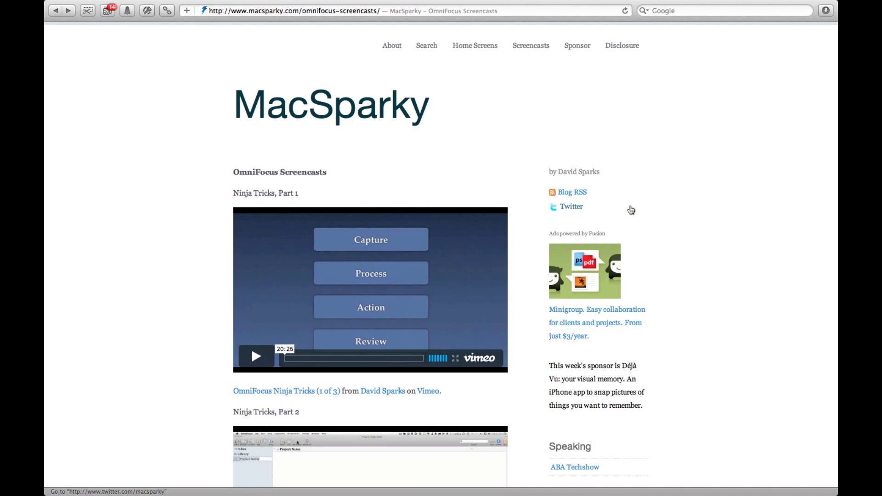
double_click(260, 172)
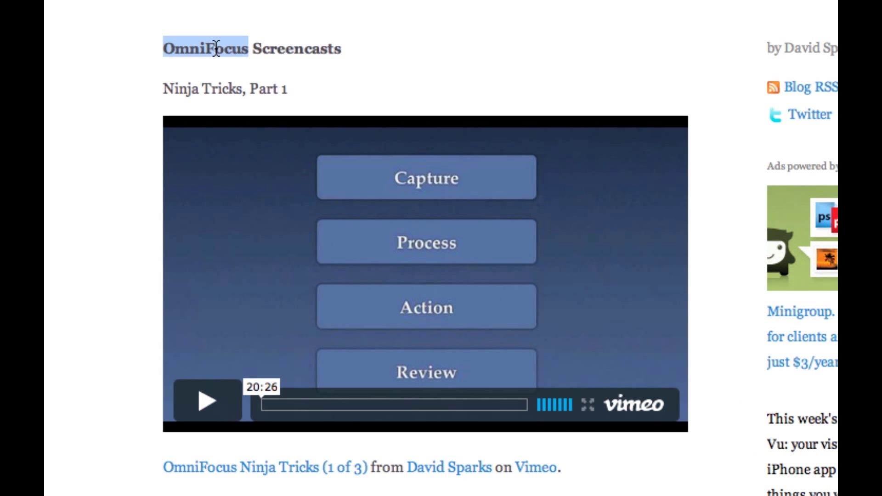
drag(216, 48, 269, 48)
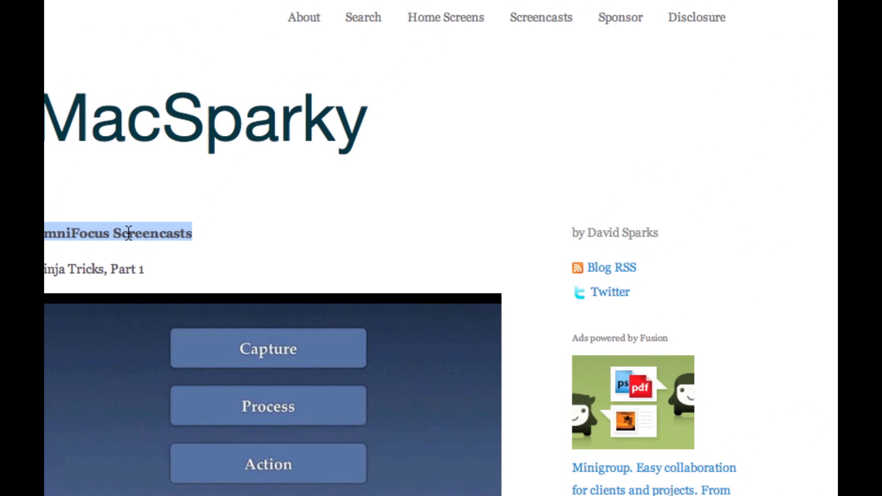
key(super+alt+space)
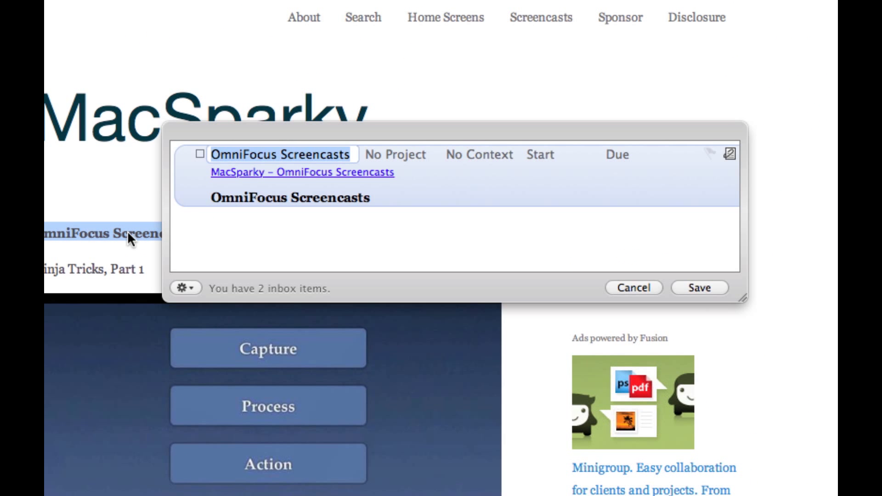
text(Cont)
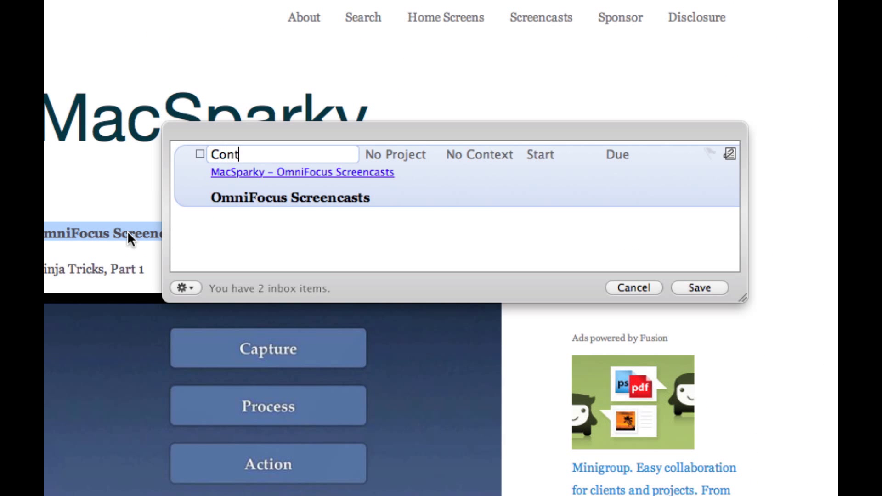
text(inually b)
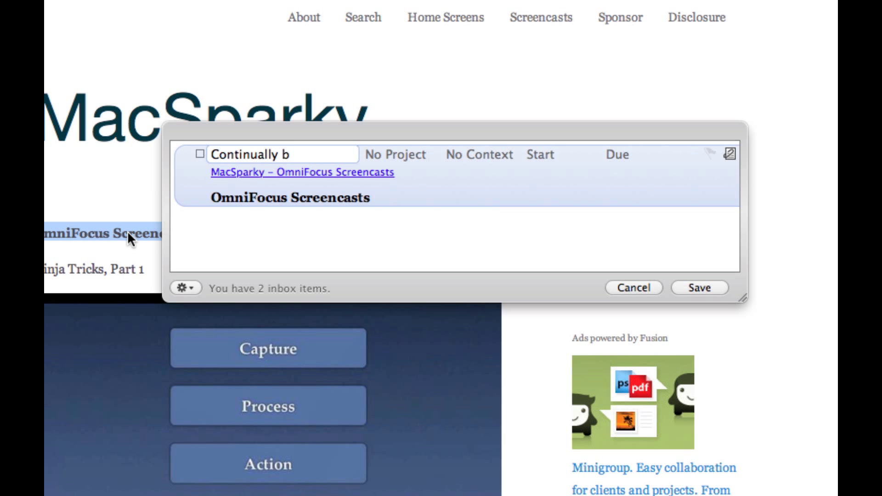
key(BackSpace)
text(share how awesome these screenc)
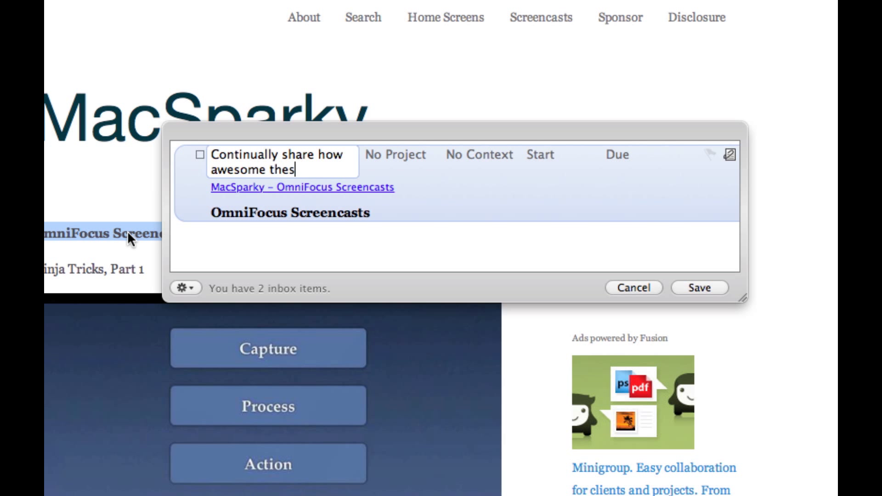
text(asts are!)
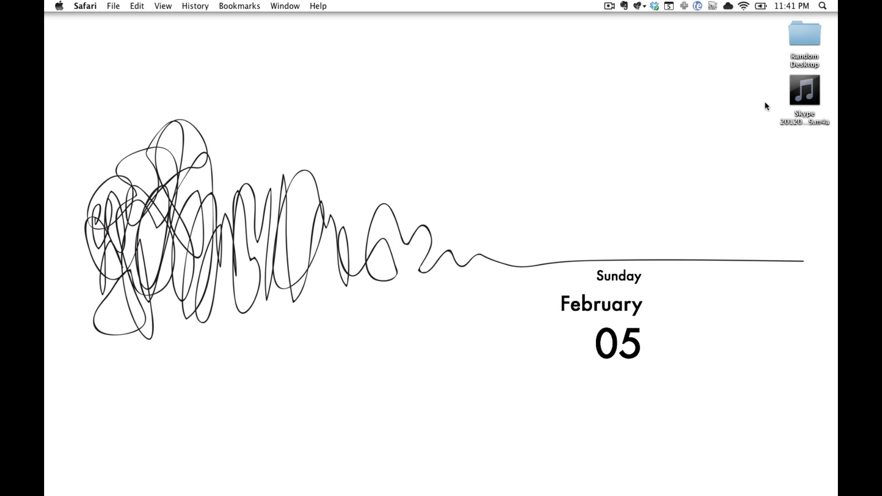
Clip the Skype m4a into a 'Create shownotes for episode' task, then move it to Random Desktop.
click(805, 97)
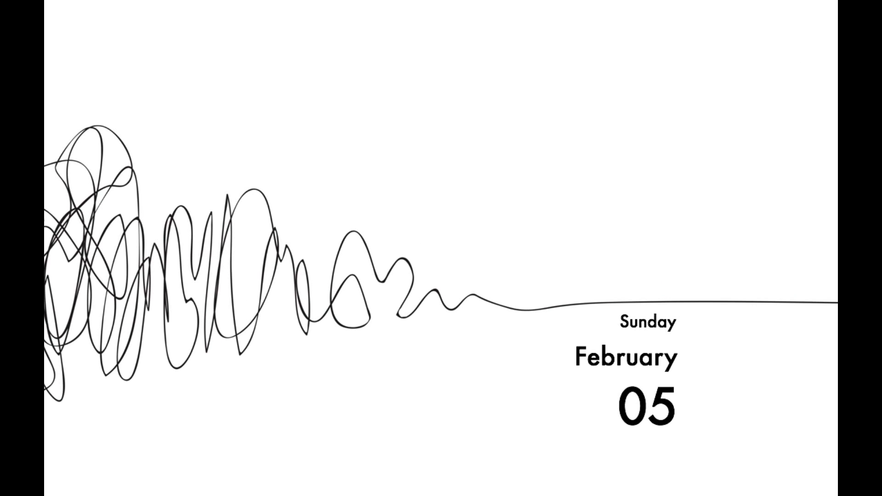
key(super+alt+period)
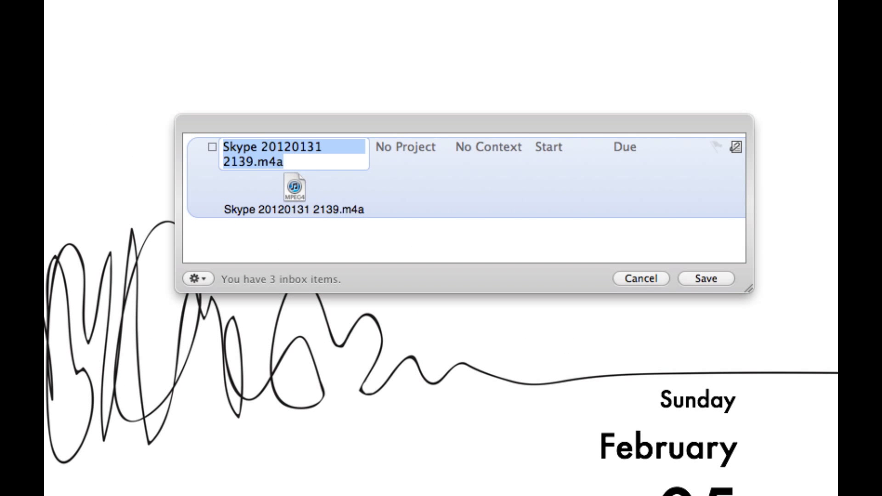
text(Cre)
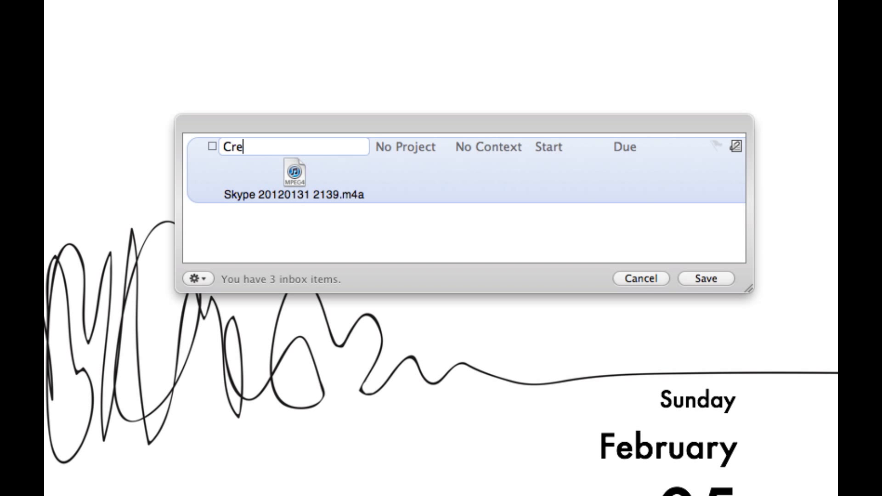
text(ate shownotes for )
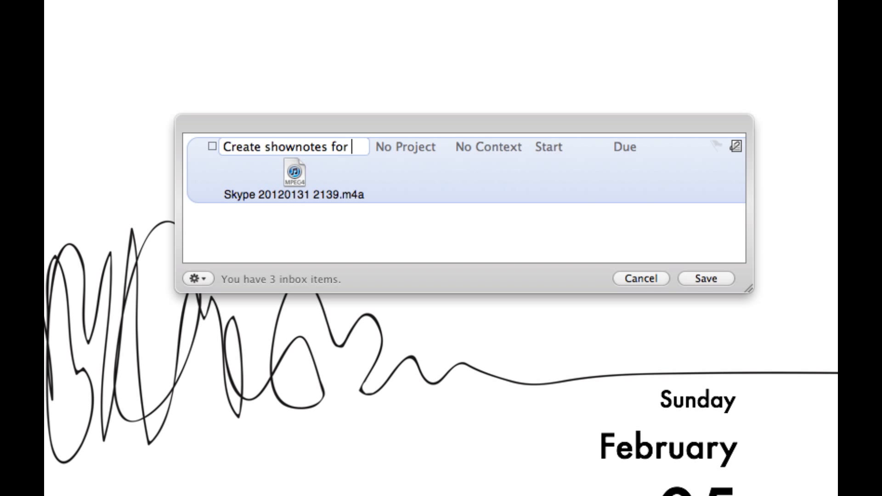
text(episode)
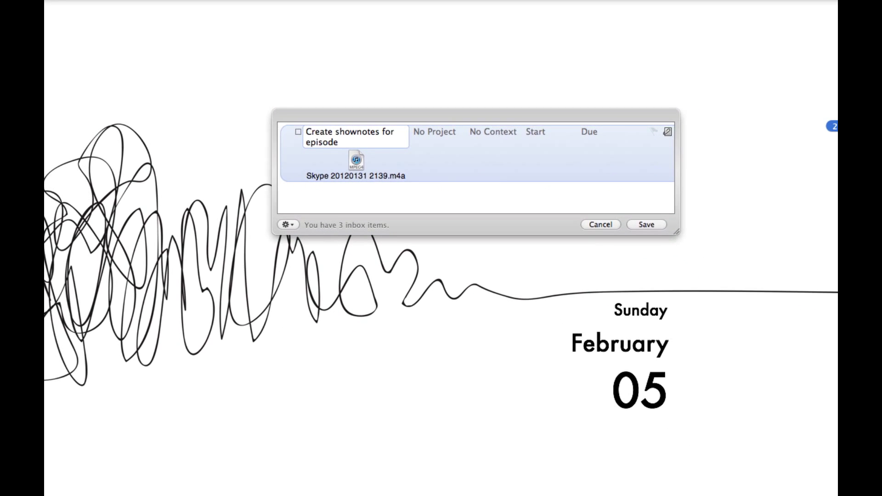
key(Return)
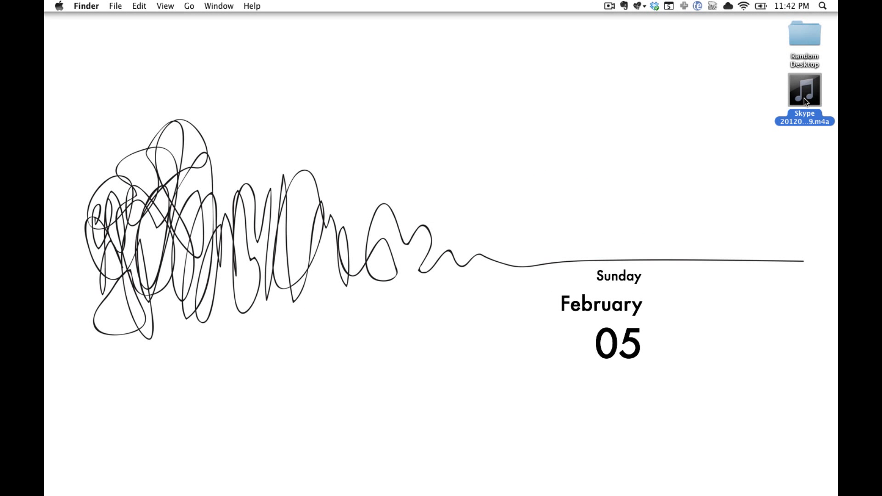
drag(804, 98, 804, 48)
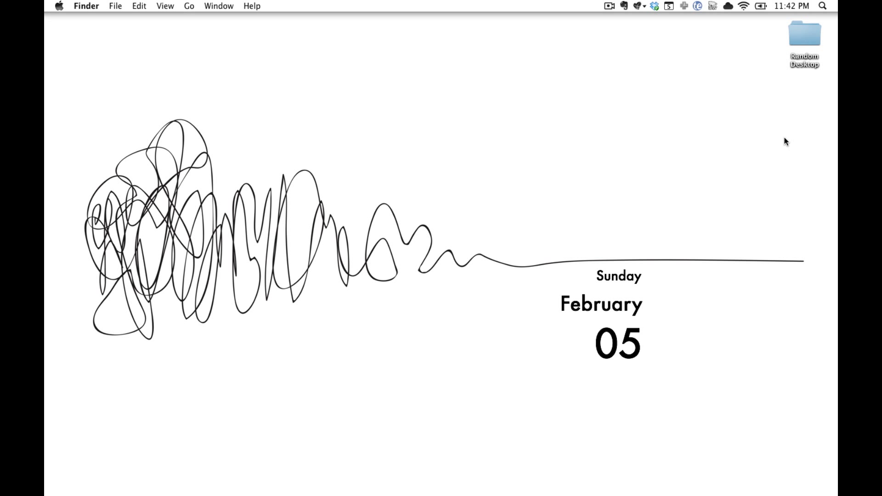
Clip the 'Important thing that I have to do!' email as 'Reply to this important email', then archive it.
key(ctrl+Right)
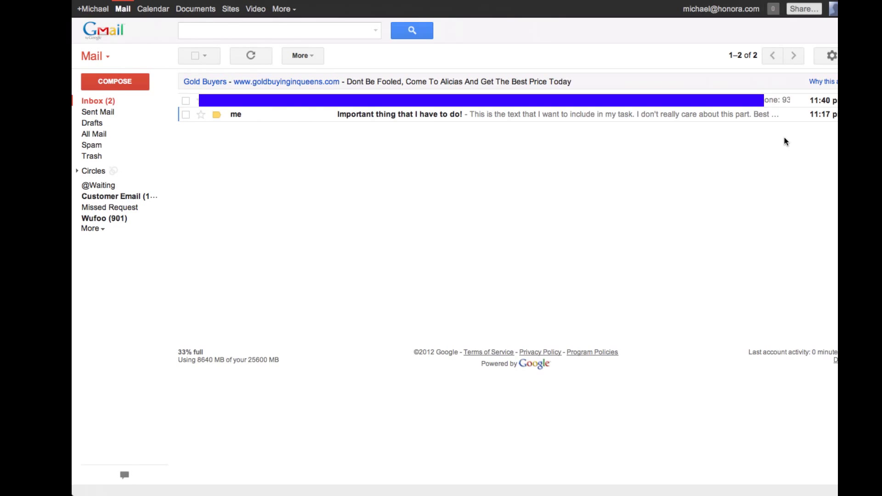
click(213, 116)
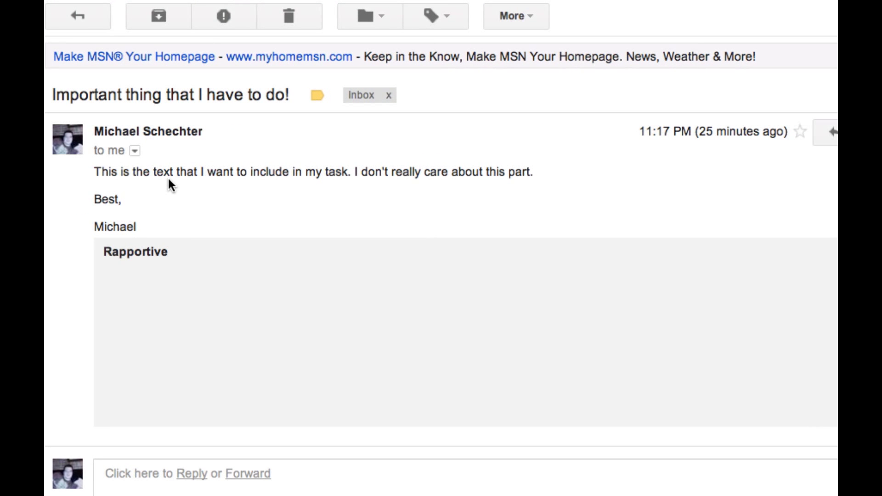
drag(97, 174, 348, 176)
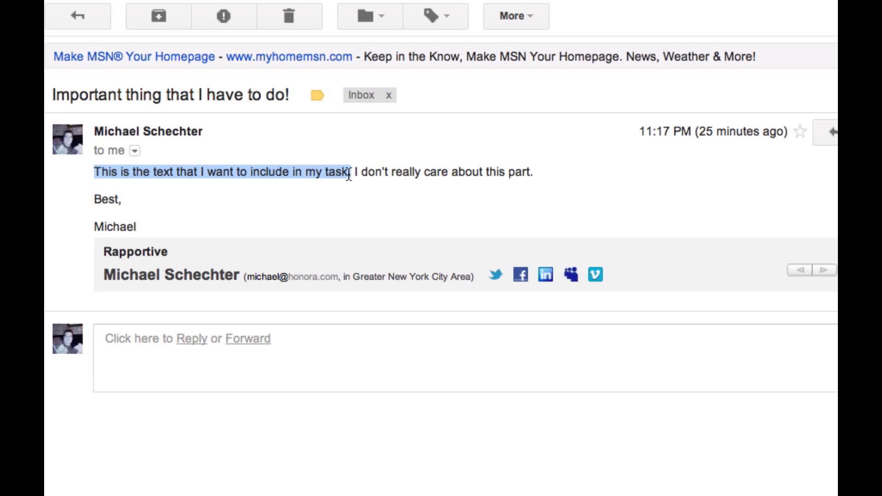
key(super+shift+comma)
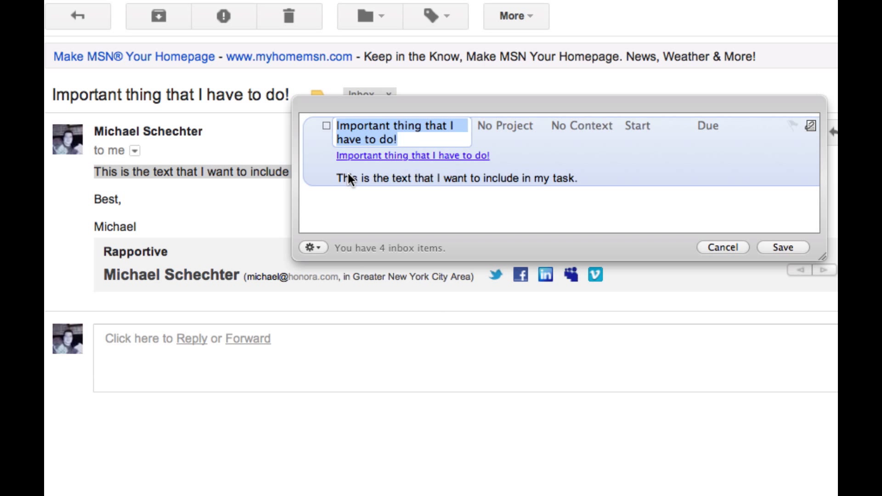
text(Re)
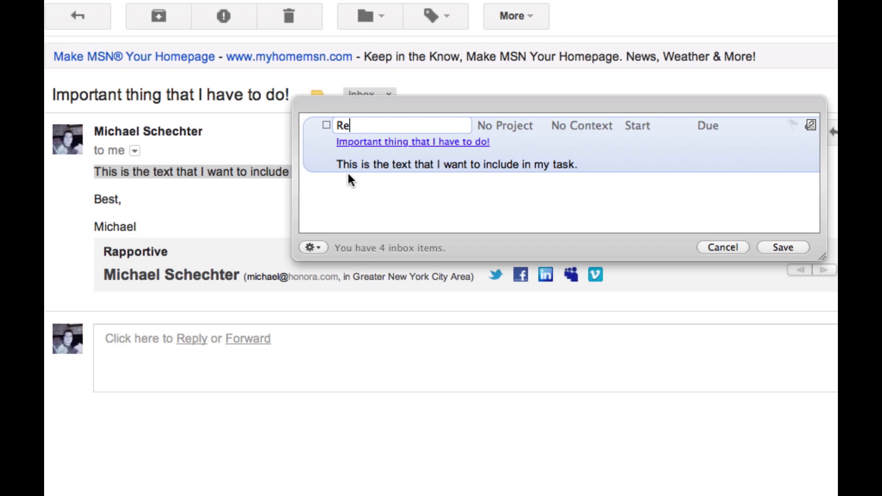
text(ply to this impor)
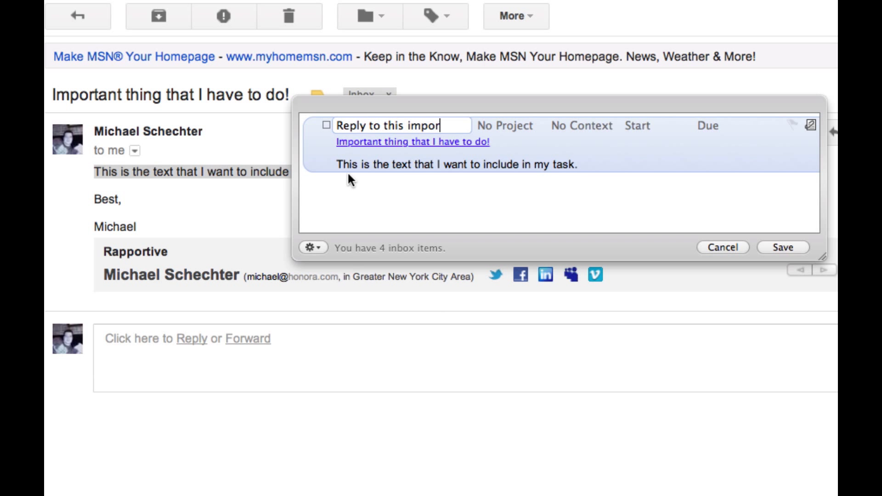
text(tant email)
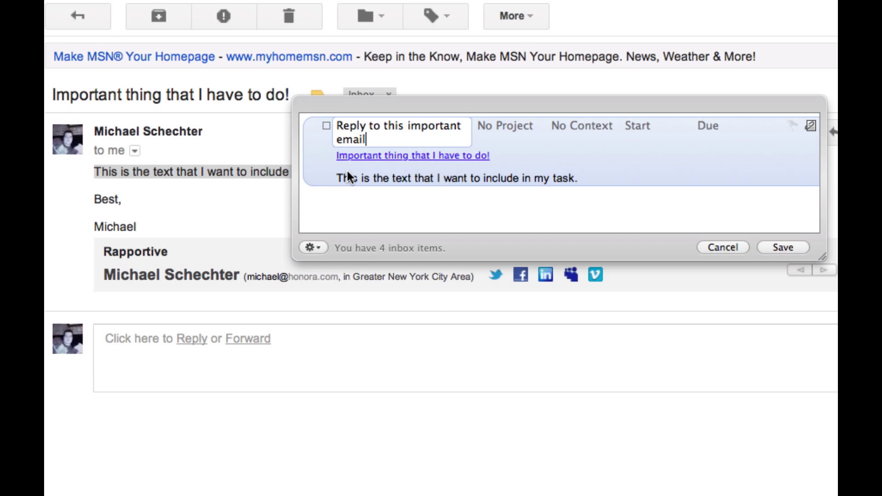
key(Return)
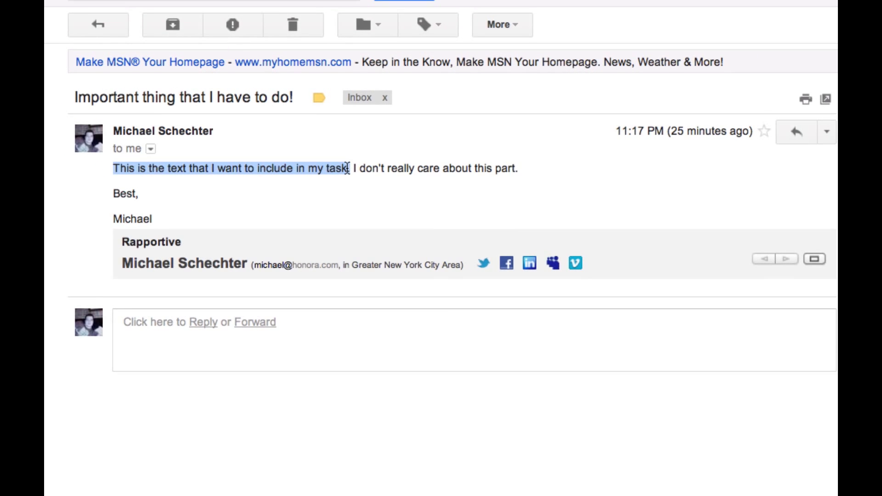
key(e)
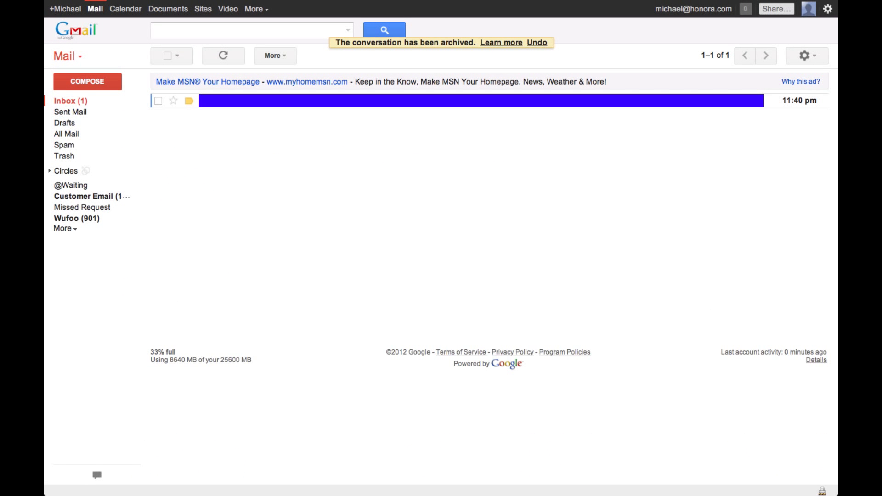
key(super+h)
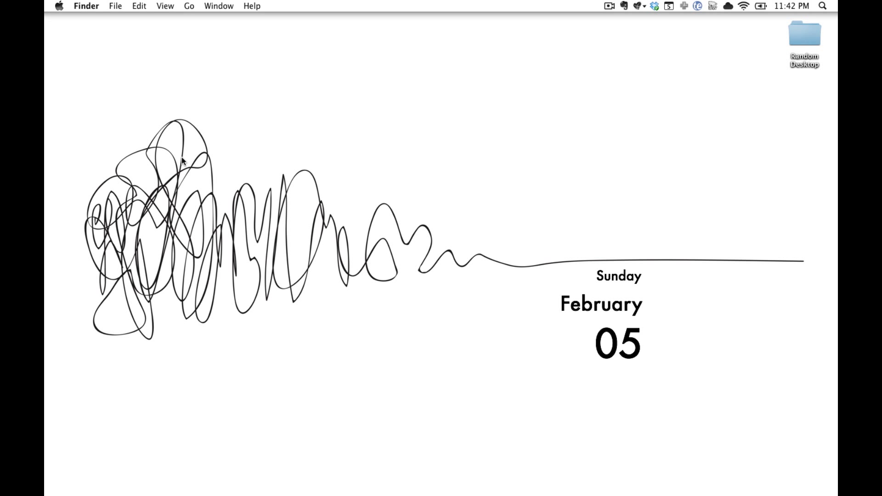
Restore Evernote, open the OmniFocus Keyboard Shortcuts note, and copy its note link.
mouse_move(465, 494)
click(546, 472)
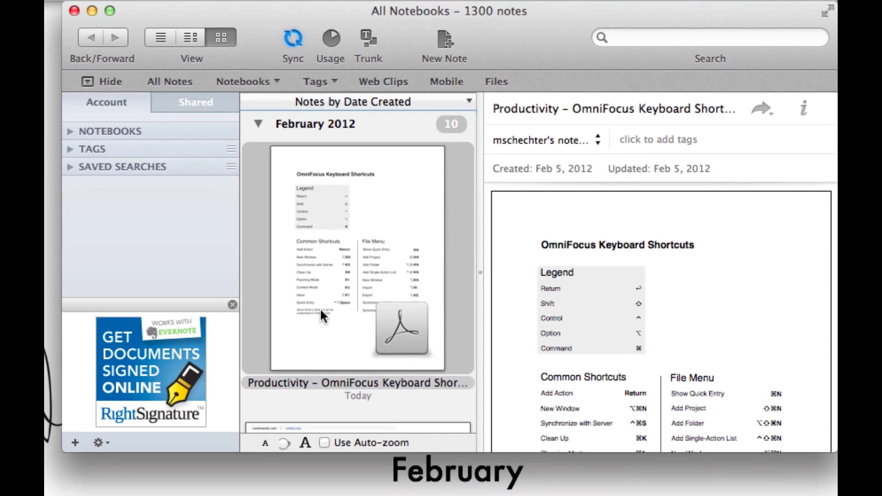
click(310, 314)
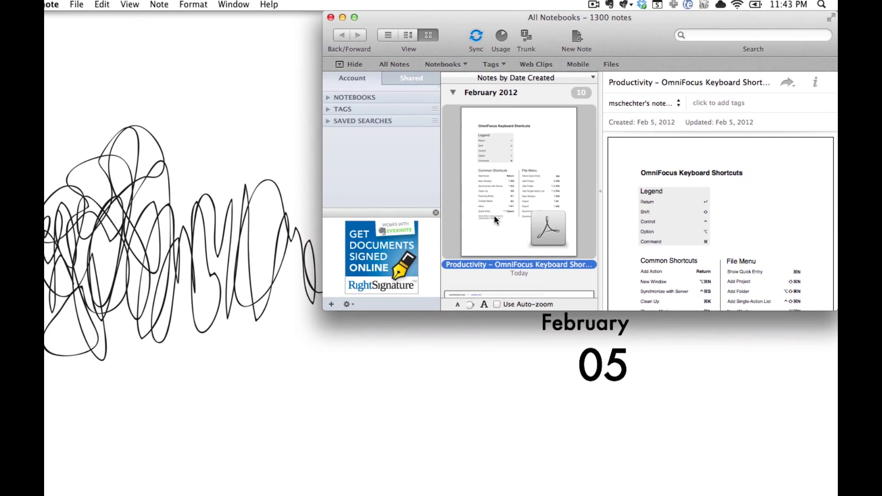
double_click(495, 218)
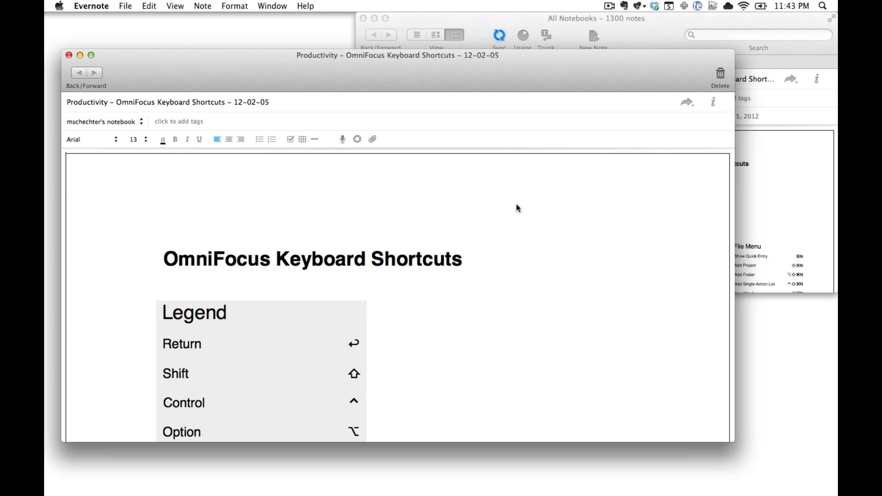
click(203, 6)
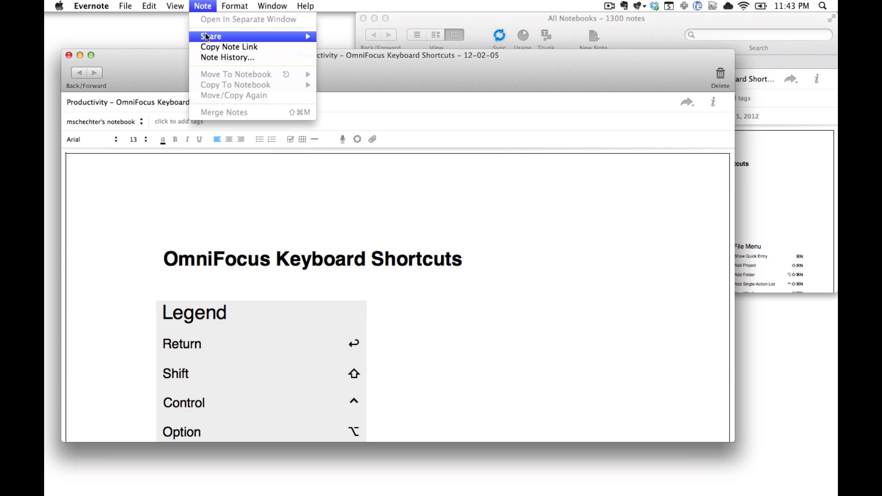
click(206, 46)
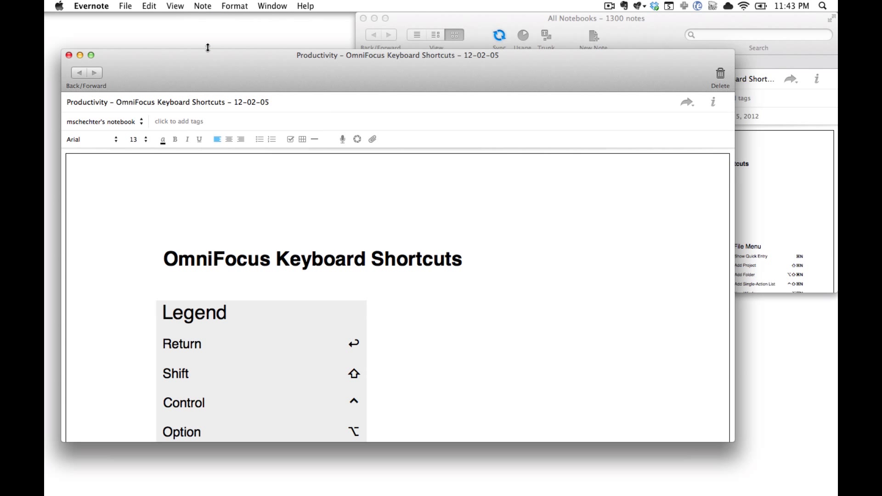
click(69, 56)
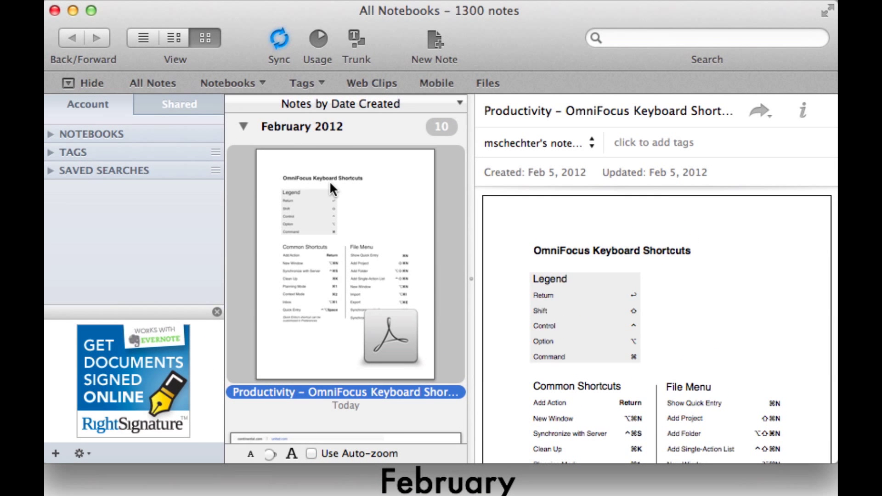
right_click(330, 180)
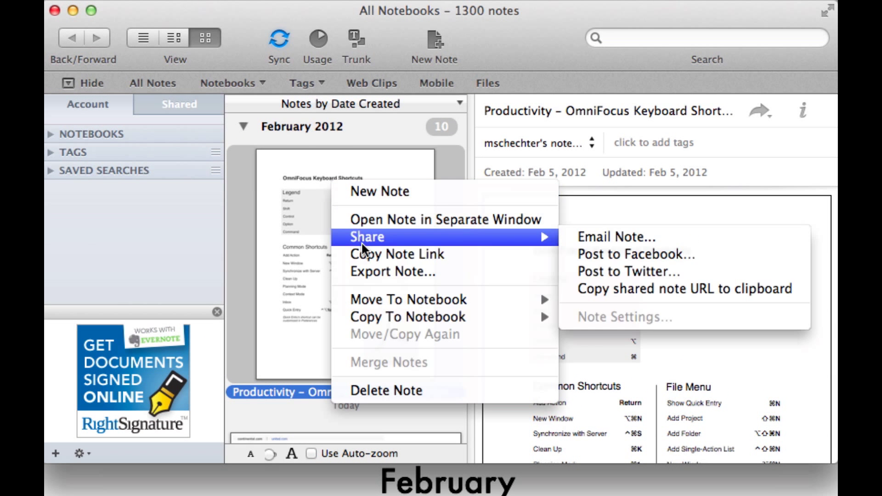
click(363, 255)
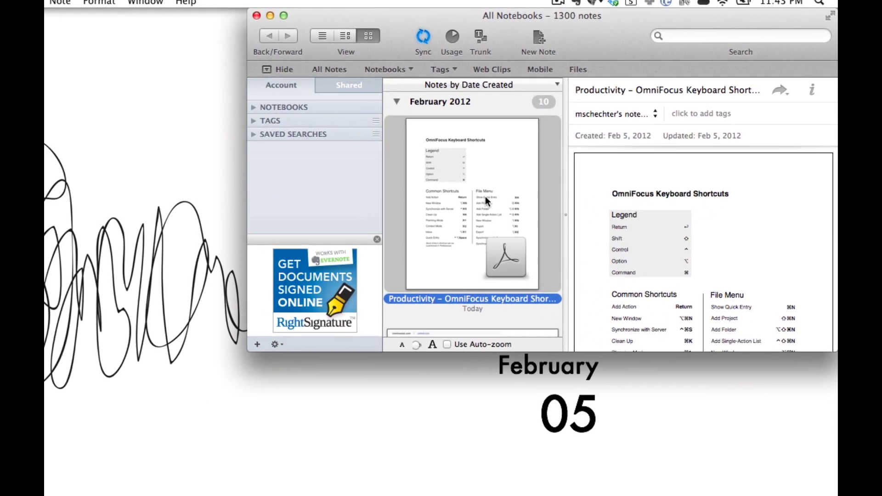
Save the task 'Learn OmniFocus Keyboard Shortcuts' with the Evernote link pasted into its note.
key(ctrl+alt+space)
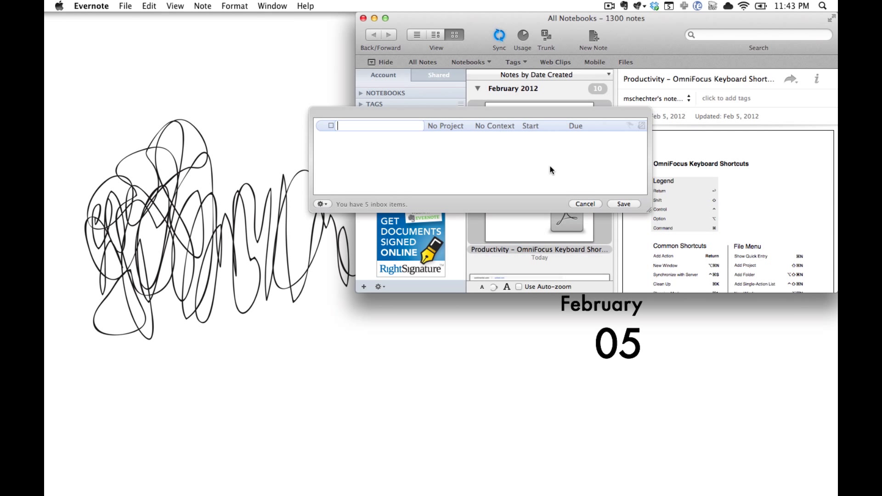
text(Learn OmniFocus )
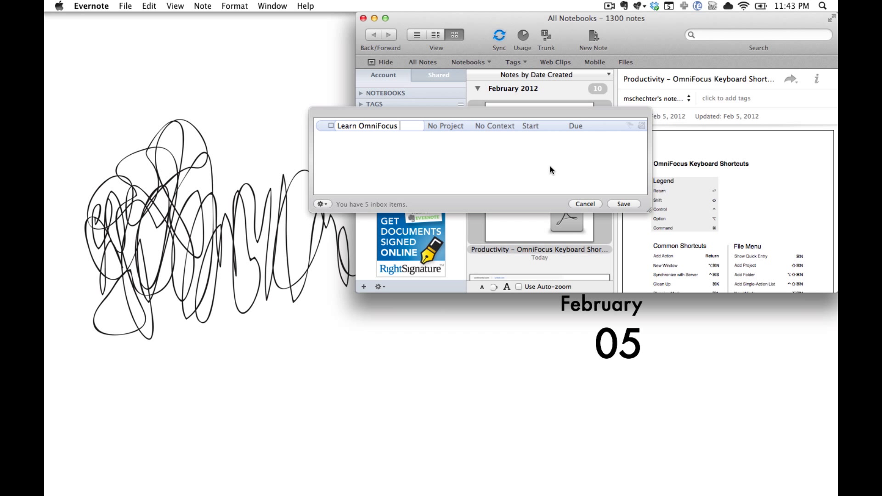
text(Keyboard Shortcuts)
key(super+a)
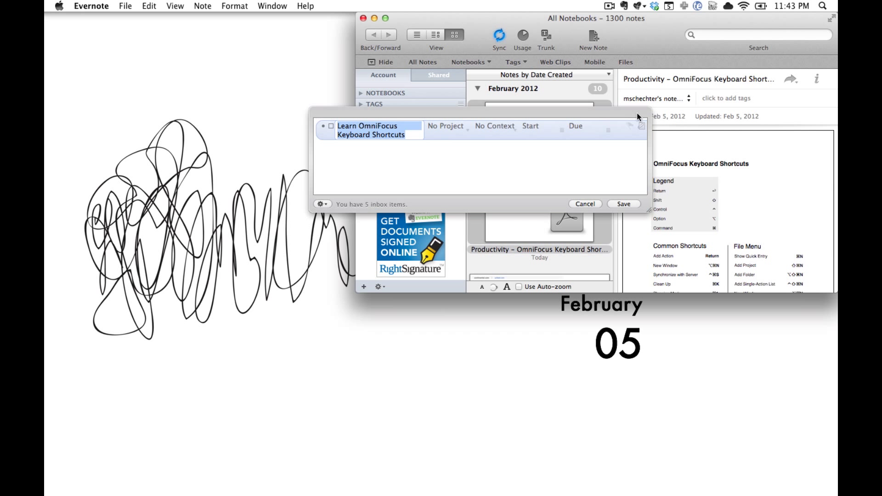
key(Return)
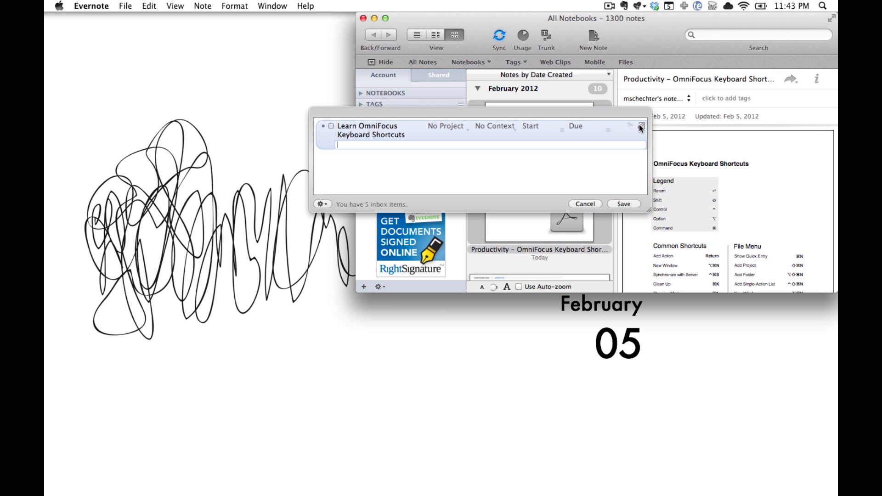
key(super+v)
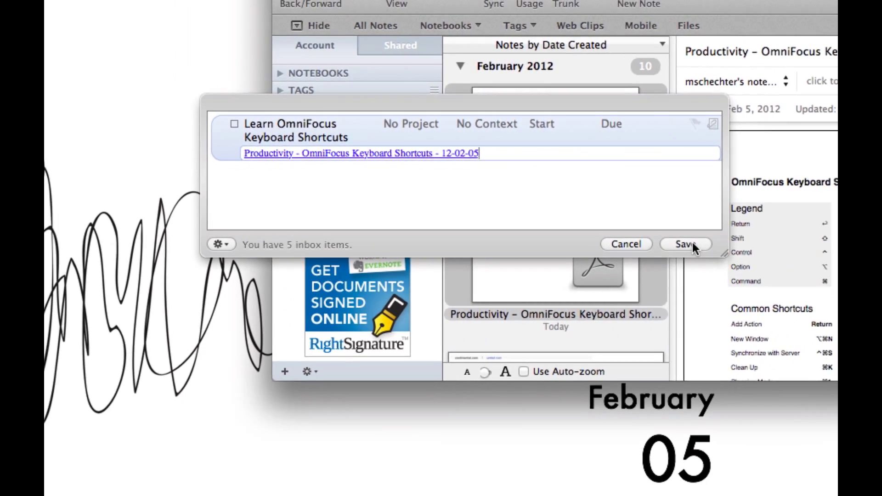
click(741, 280)
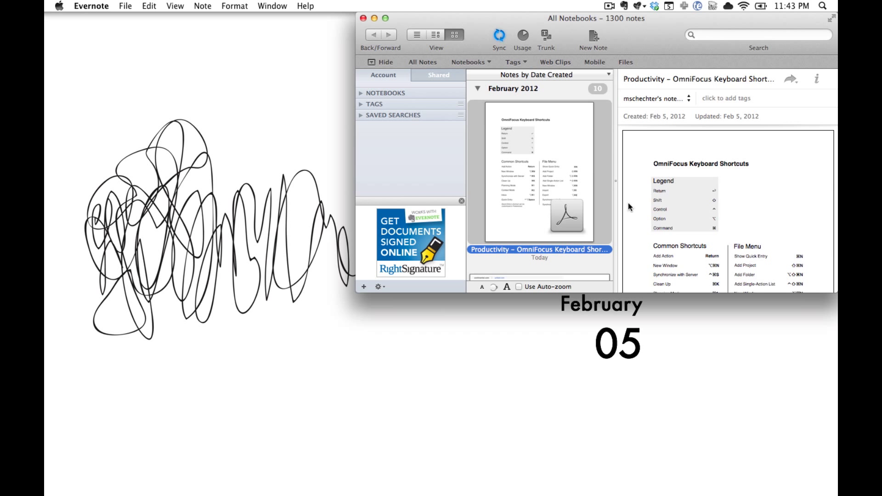
Hide Evernote and launch OmniFocus.
key(super+w)
key(super+Tab)
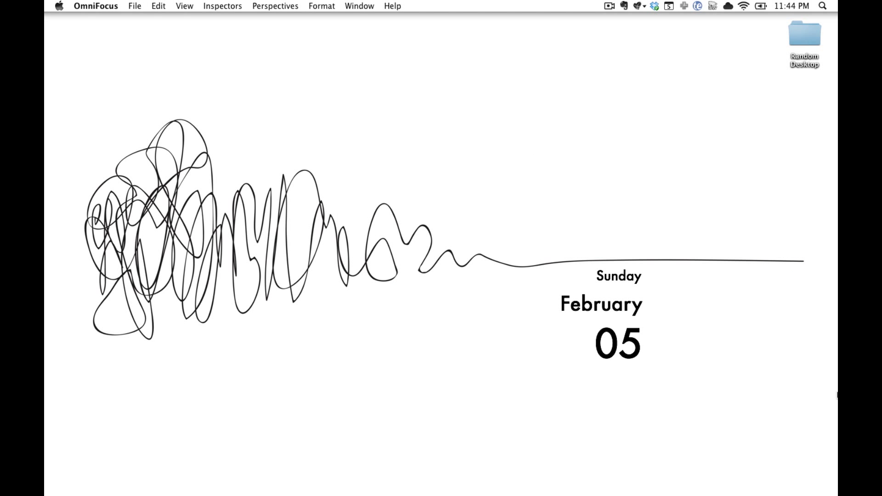
key(super+space)
text(om)
key(Return)
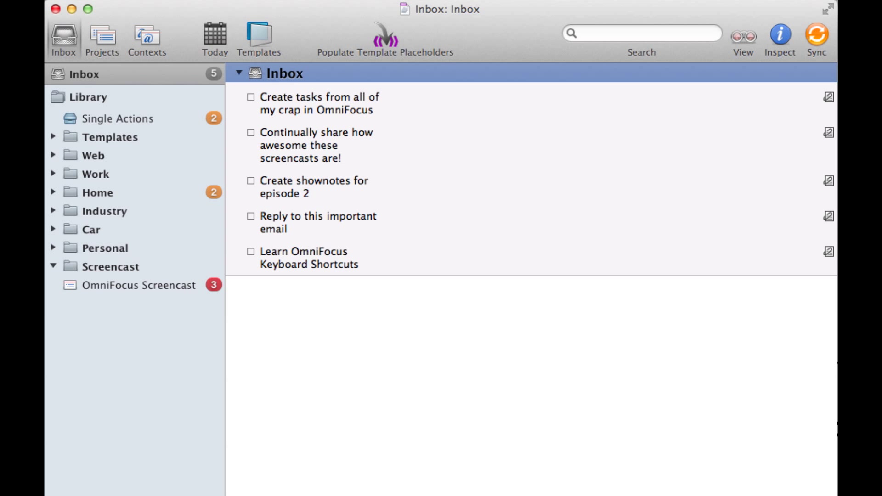
Expand the first two task notes and test the MacSparky OmniFocus Screencasts link.
click(828, 98)
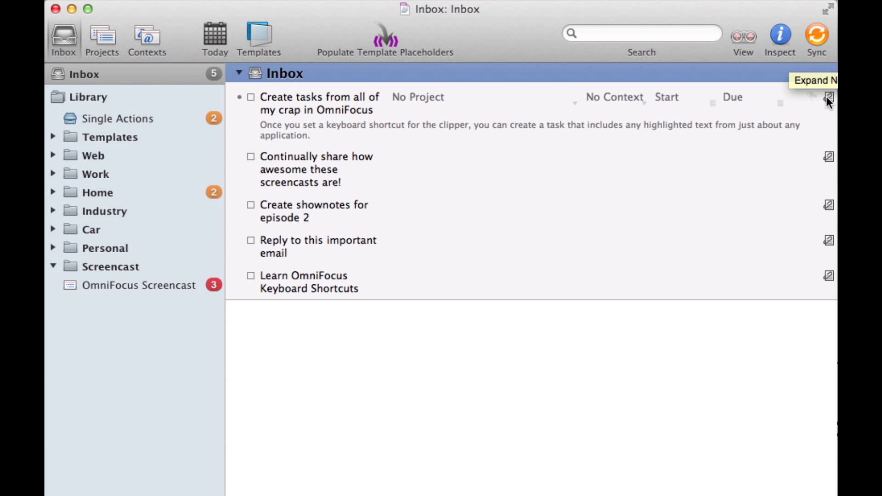
click(829, 158)
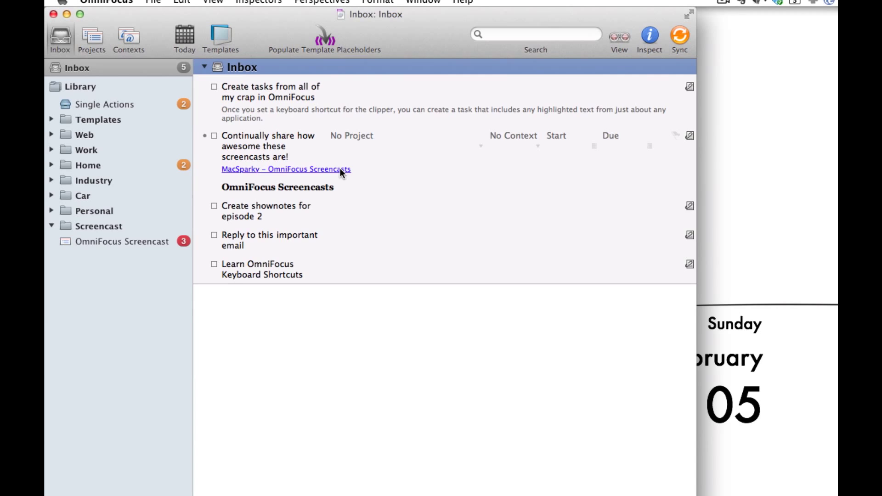
click(340, 170)
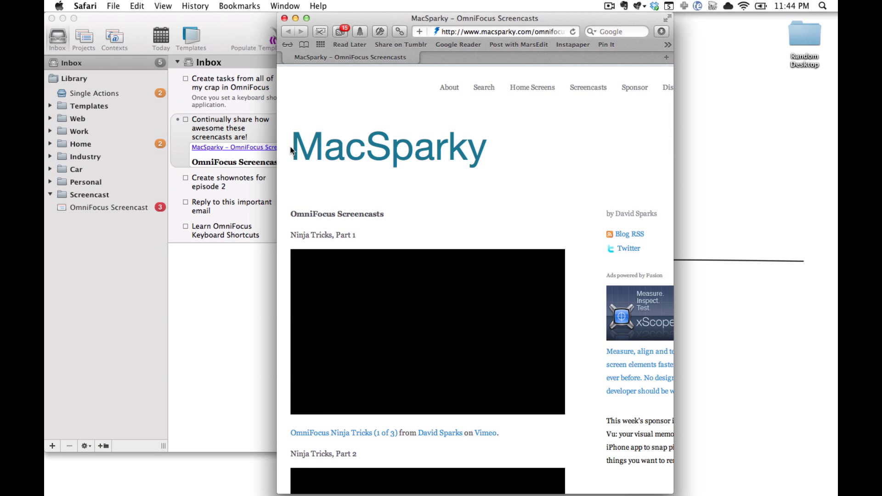
key(super+w)
Expand the shownotes task's note and play its attached Skype m4a recording.
click(582, 177)
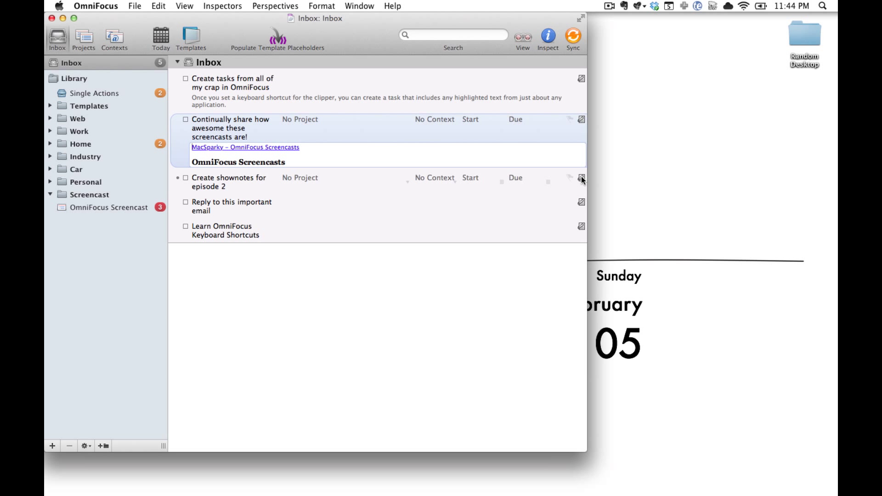
click(581, 178)
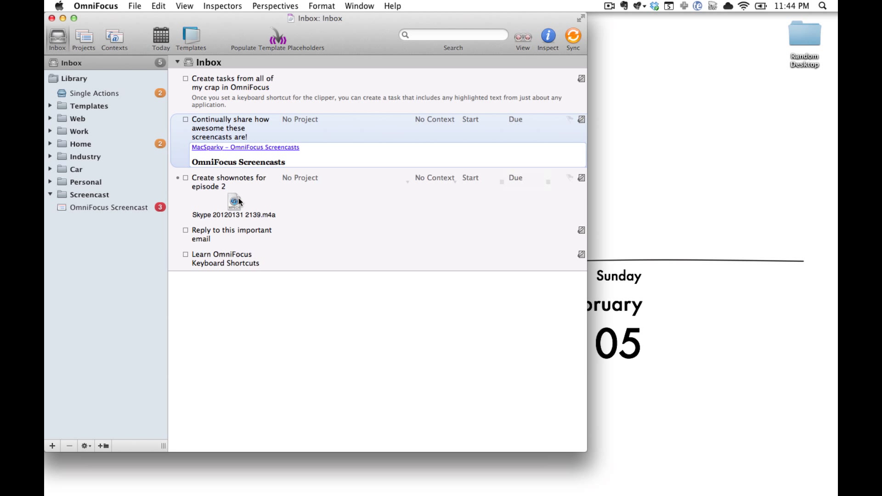
click(234, 204)
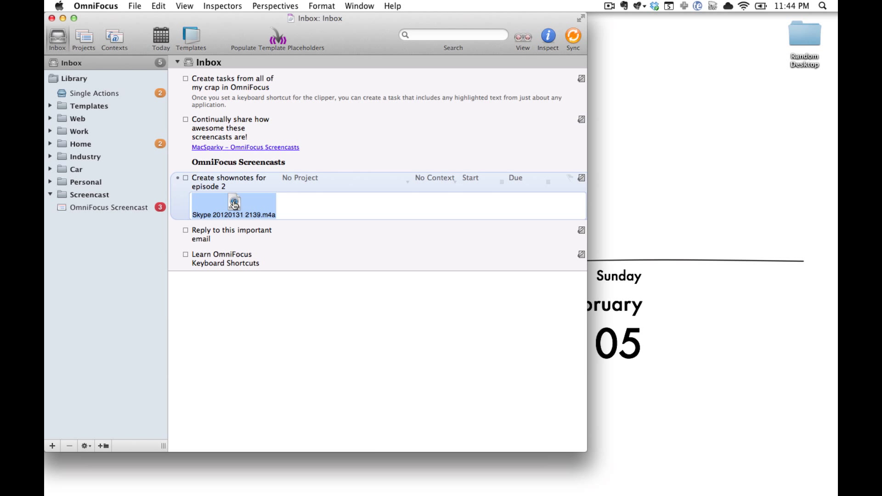
double_click(235, 204)
key(super+h)
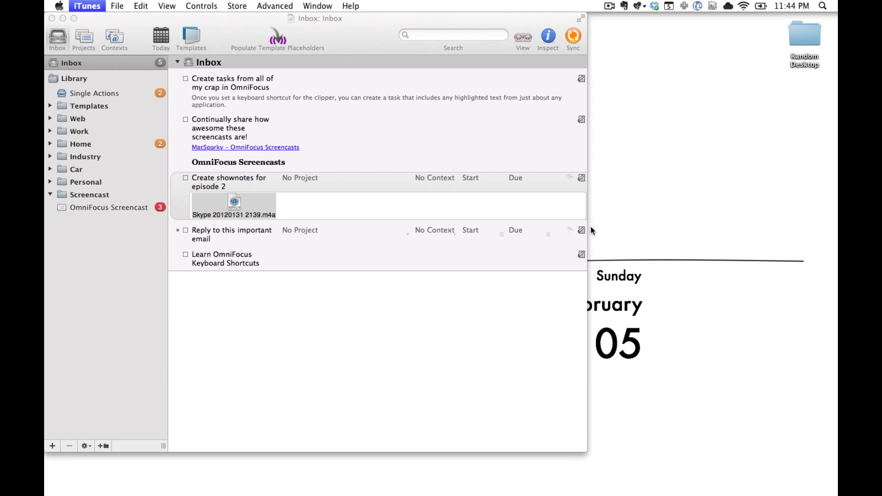
Expand the email reply task's note and open its linked Gmail message.
click(581, 231)
click(580, 229)
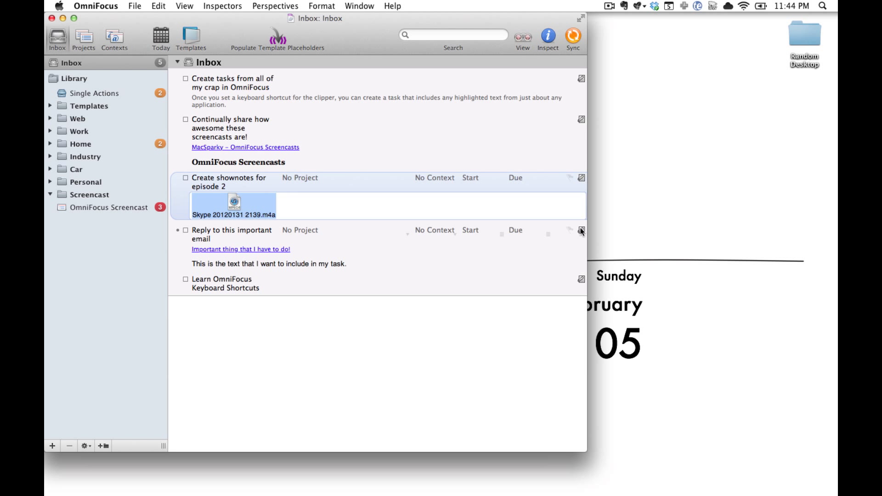
click(263, 249)
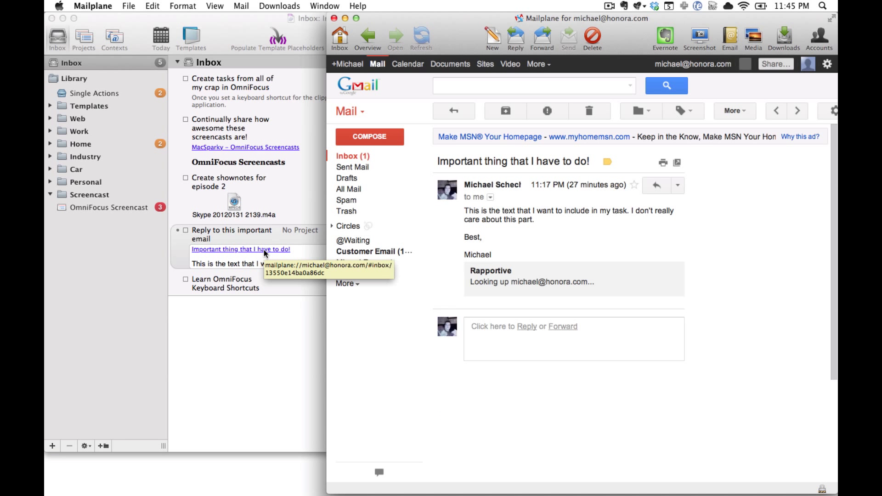
Expand the keyboard shortcuts task's note and open its linked Evernote note.
click(273, 287)
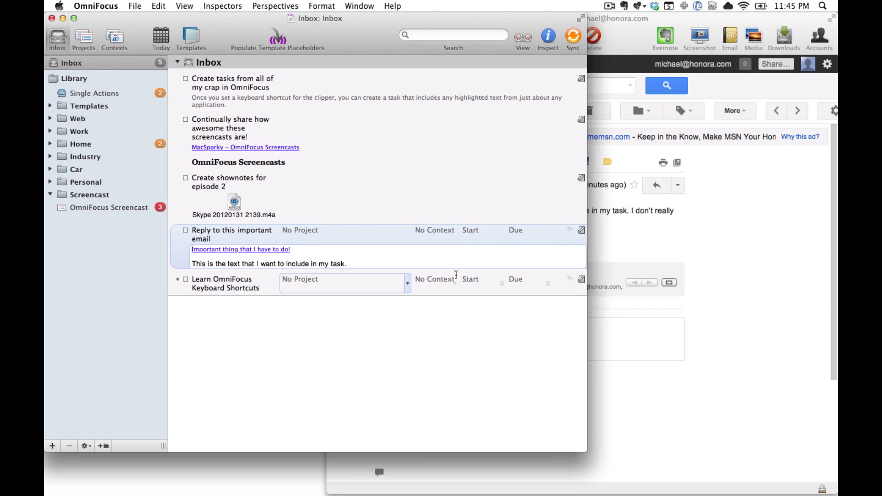
click(581, 282)
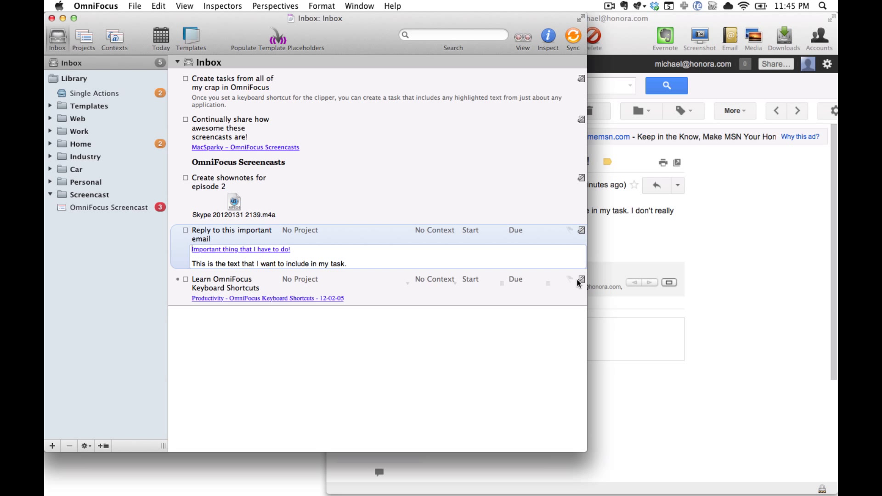
click(331, 299)
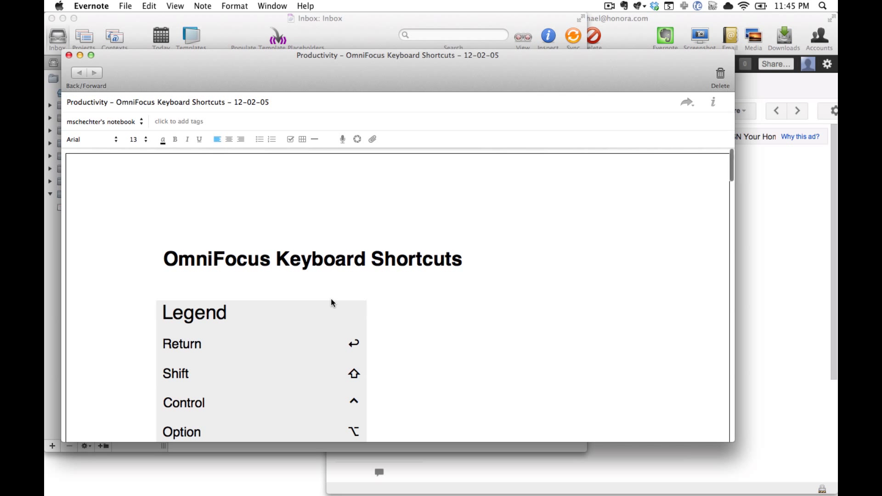
Close the Evernote note window and the Gmail message window.
key(super+w)
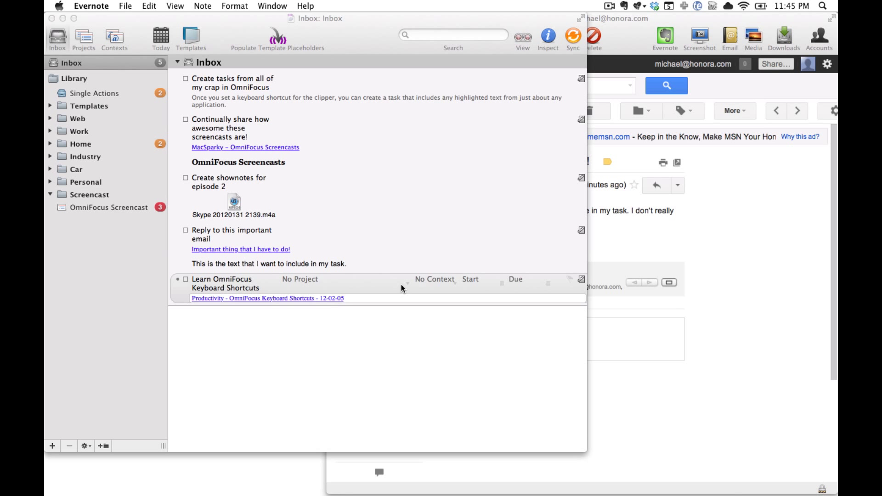
click(823, 289)
key(super+w)
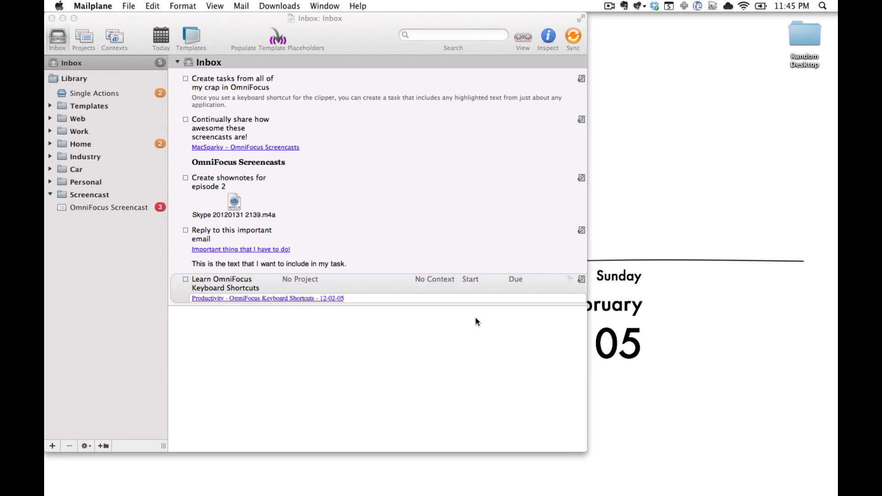
Collapse the notes of all five tasks: keyboard shortcuts, email reply, shownotes, screencast-sharing, and the first task.
click(580, 279)
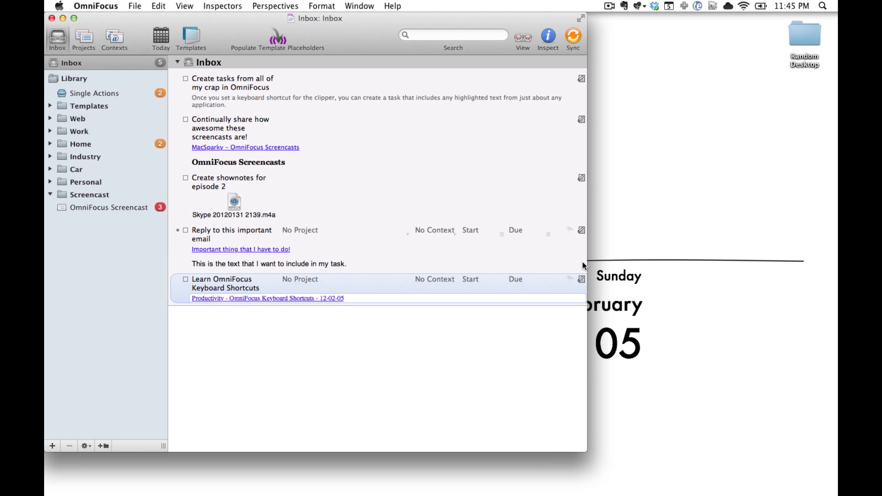
click(581, 280)
click(582, 230)
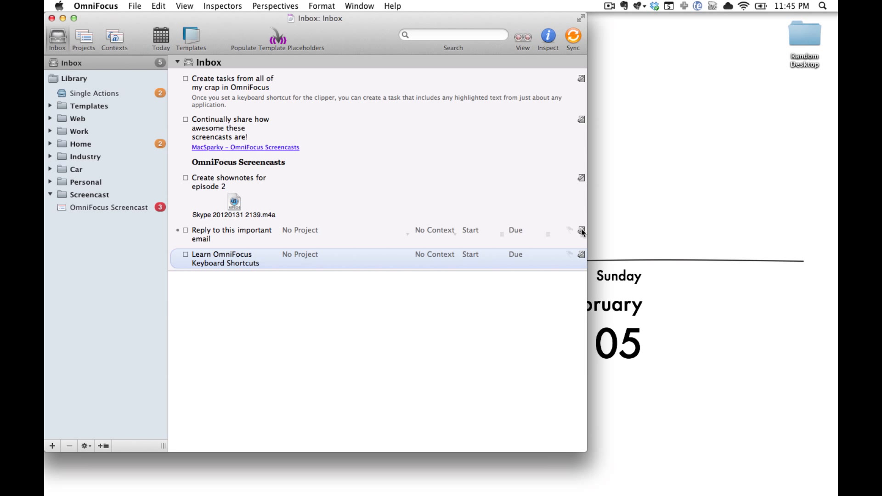
click(581, 178)
click(581, 119)
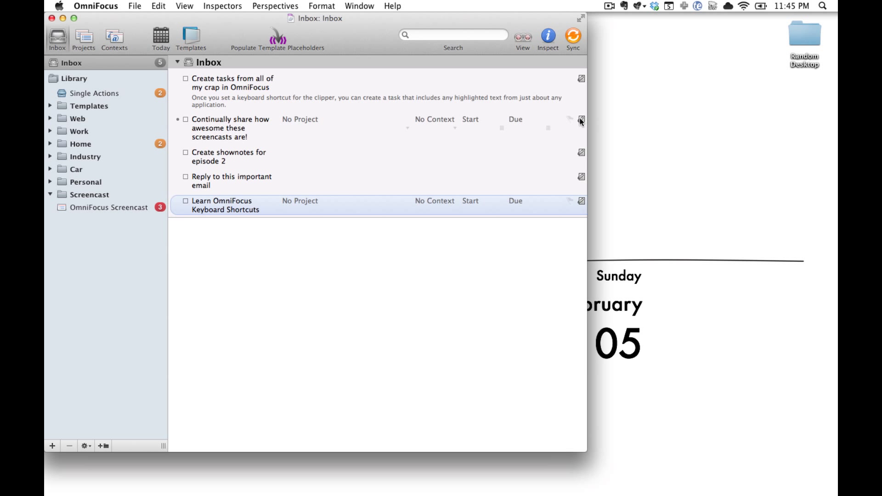
click(581, 79)
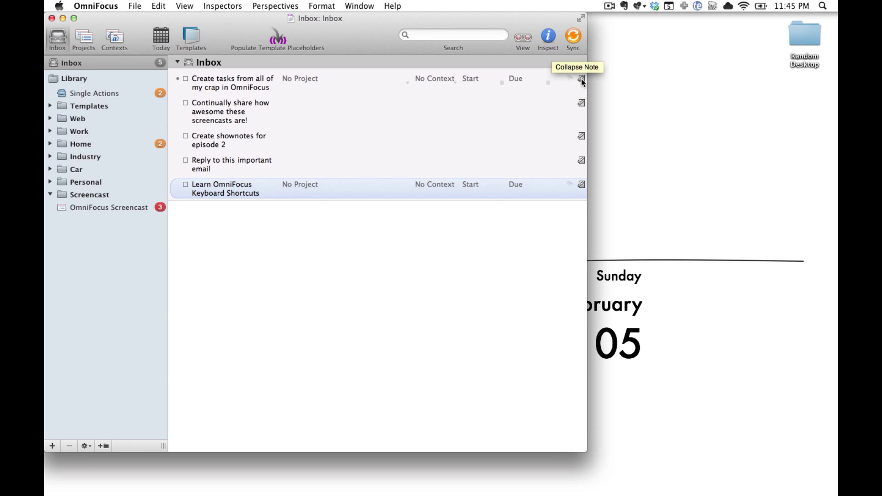